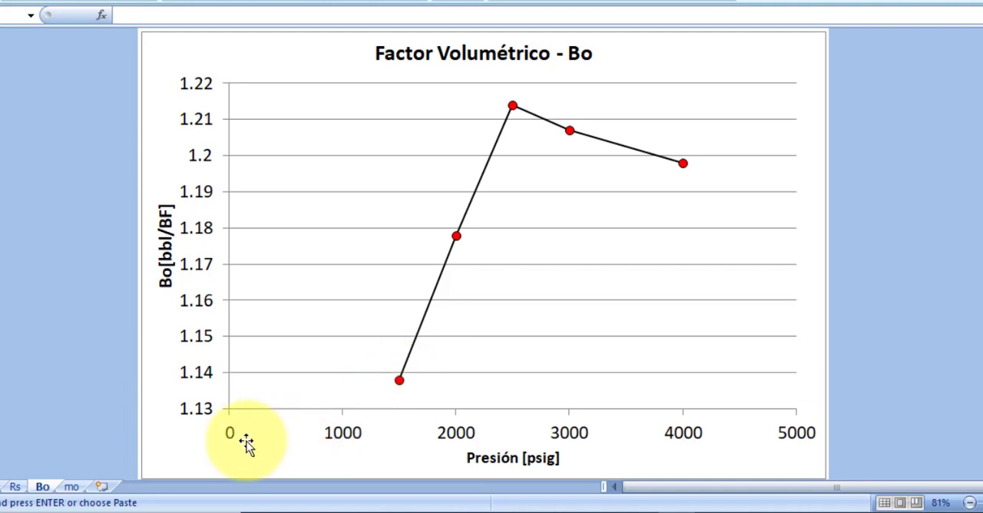
Step: Examine the viscosity versus pressure chart on the mo sheet and return to the PVT report table on the Datos sheet
left_click(72, 489)
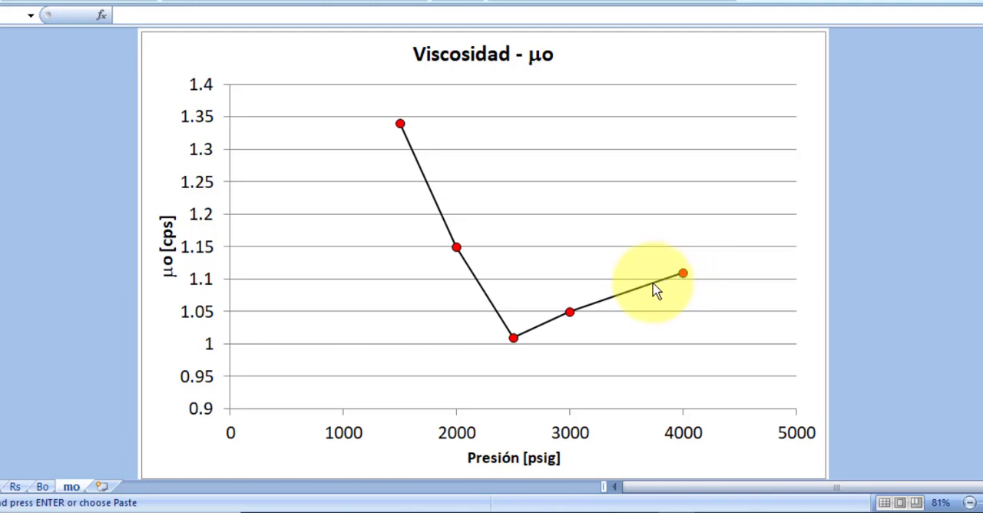
left_click(600, 302)
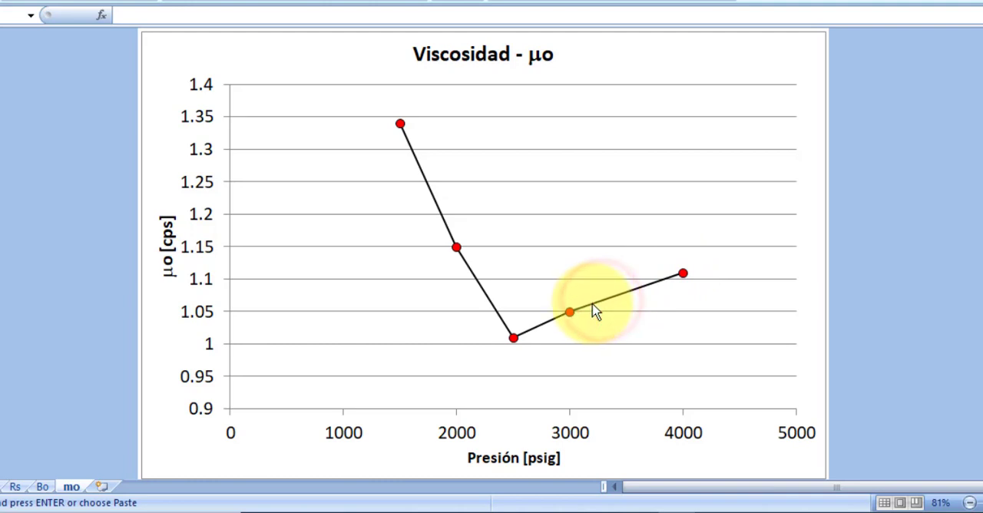
left_click(581, 325)
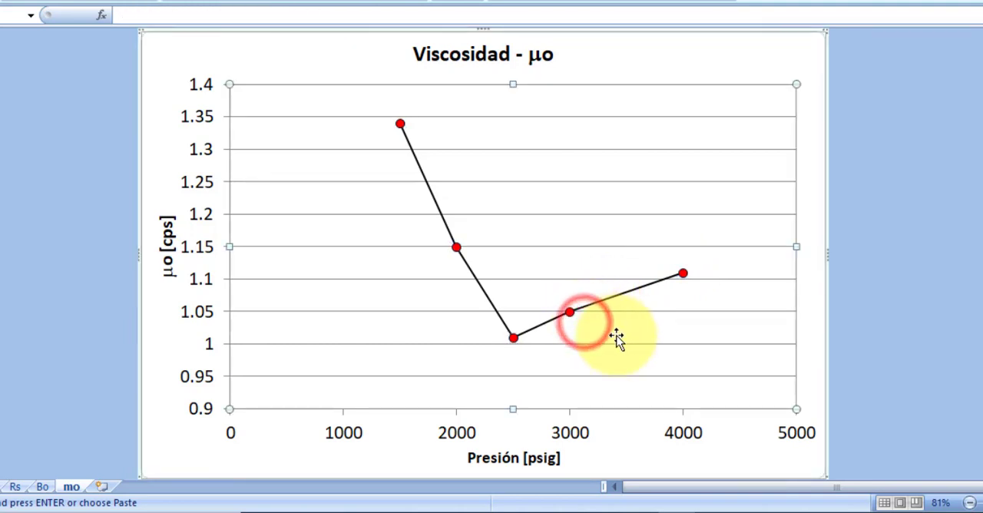
left_click(873, 326)
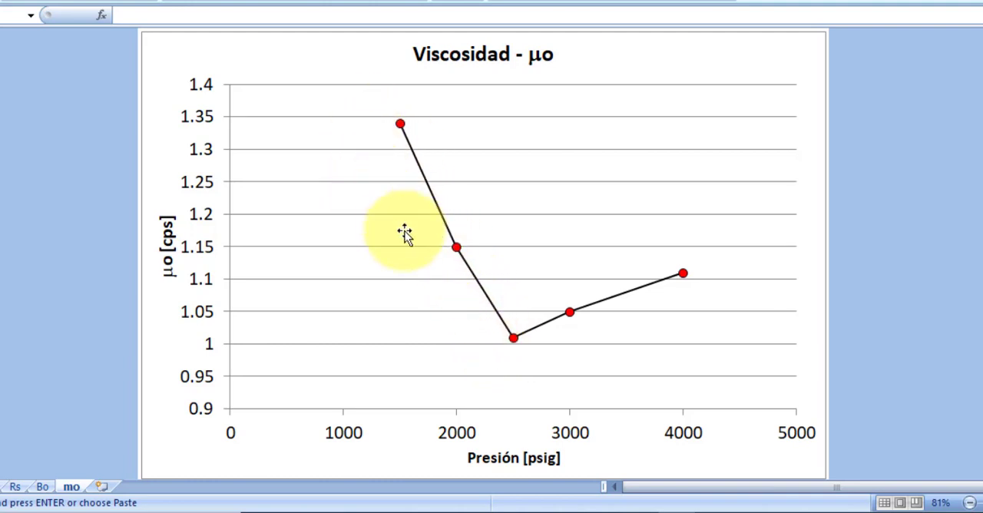
left_click(6, 486)
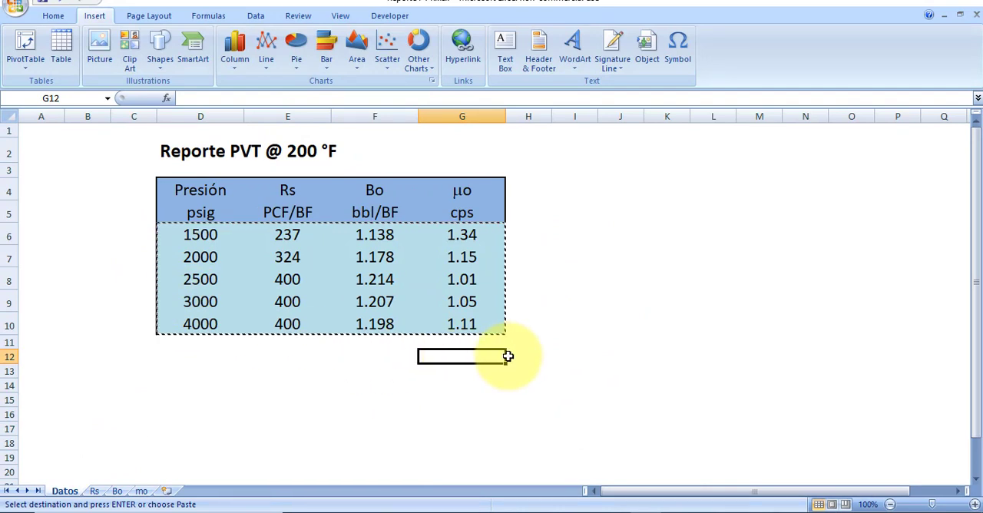
Step: Switch to Prosper and open the match data table from the PVT input data
left_click(700, 509)
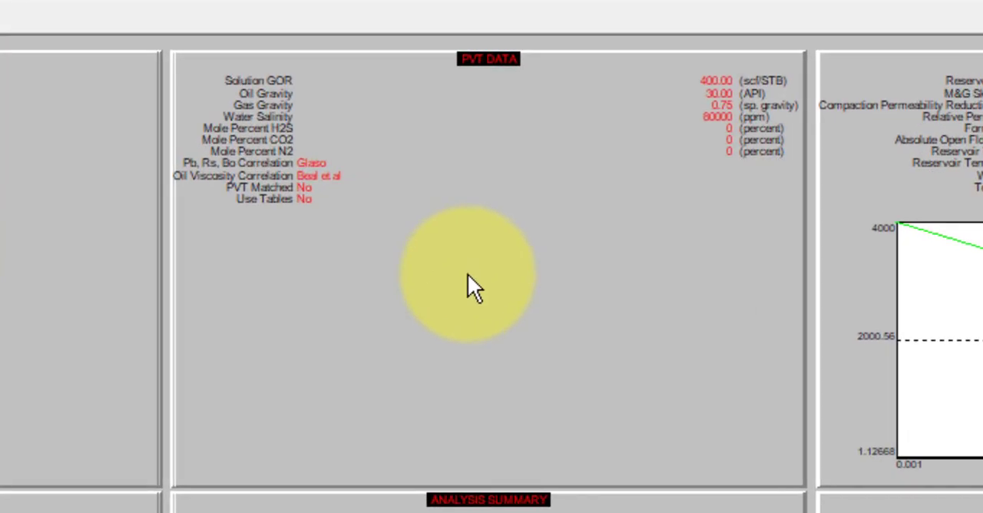
left_click(469, 274)
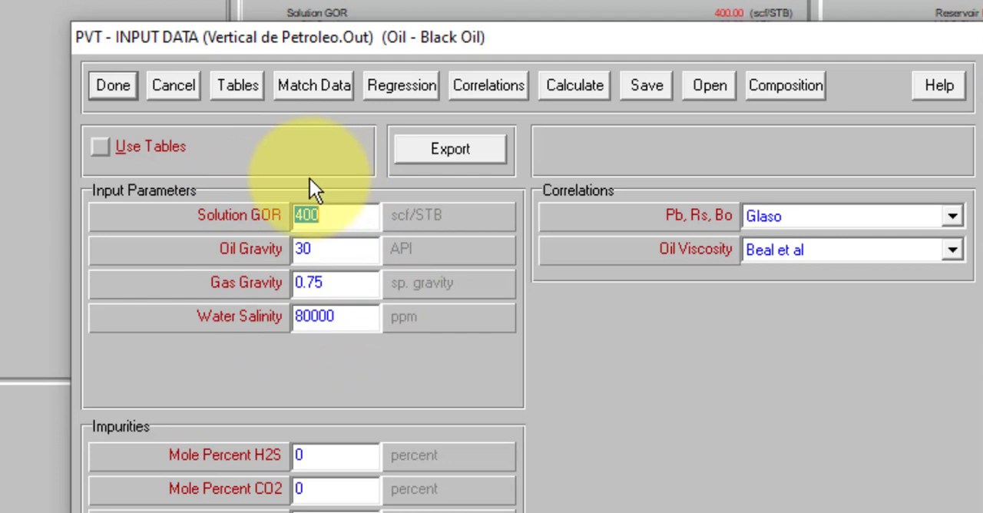
left_click(324, 88)
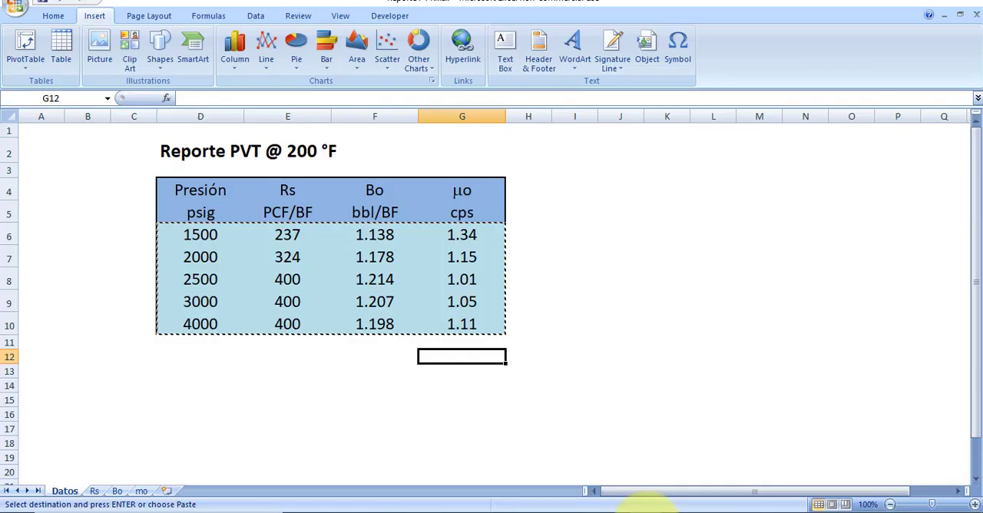
Step: Copy the PVT report values in D6:G10 from the Excel sheet and return to the match data in Prosper
left_click(198, 234)
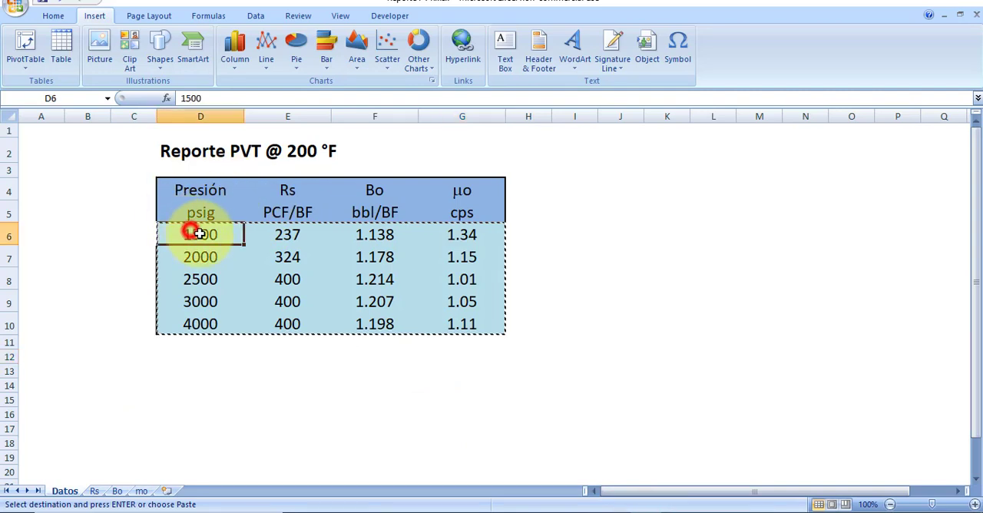
left_click_drag(198, 233, 462, 330)
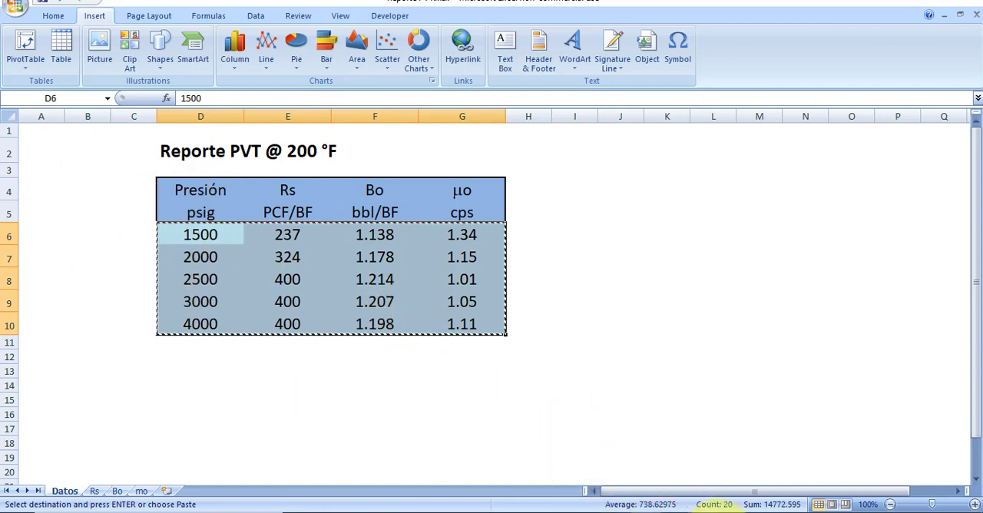
left_click(709, 508)
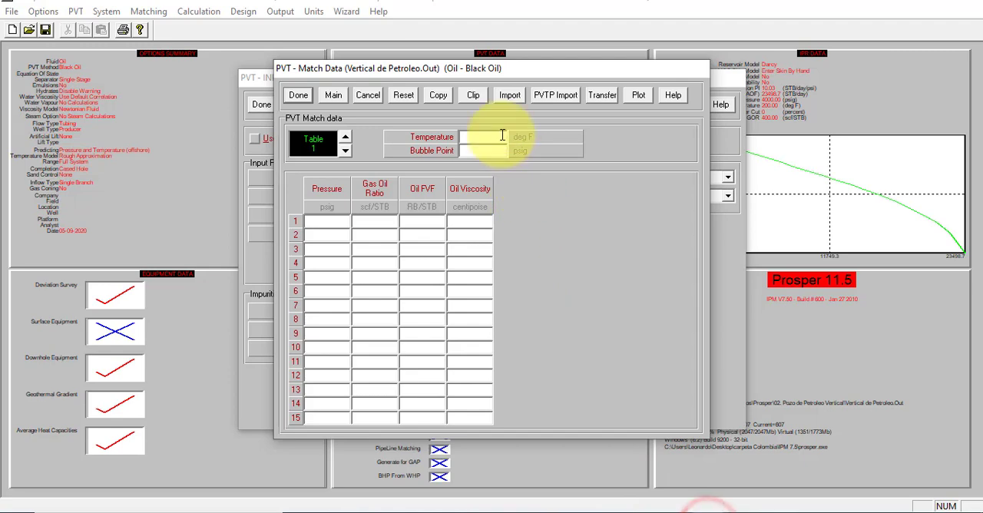
Step: Set the match data temperature to 200 deg F and the bubble point to 2500 psig
type("200")
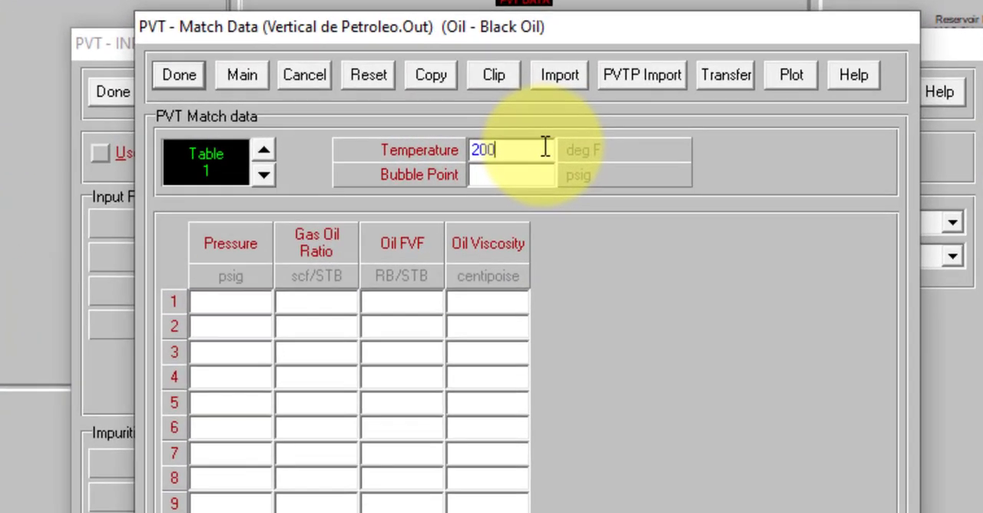
left_click(520, 172)
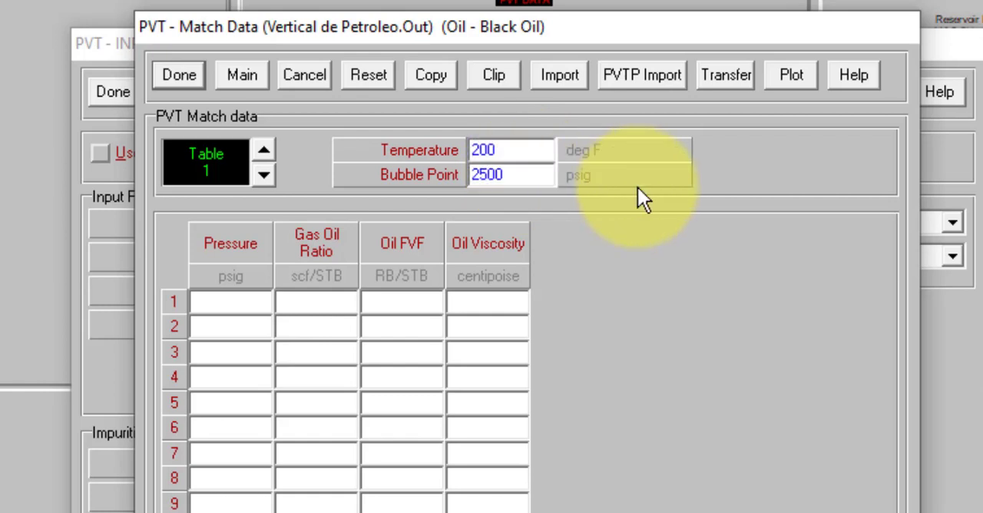
left_click(624, 256)
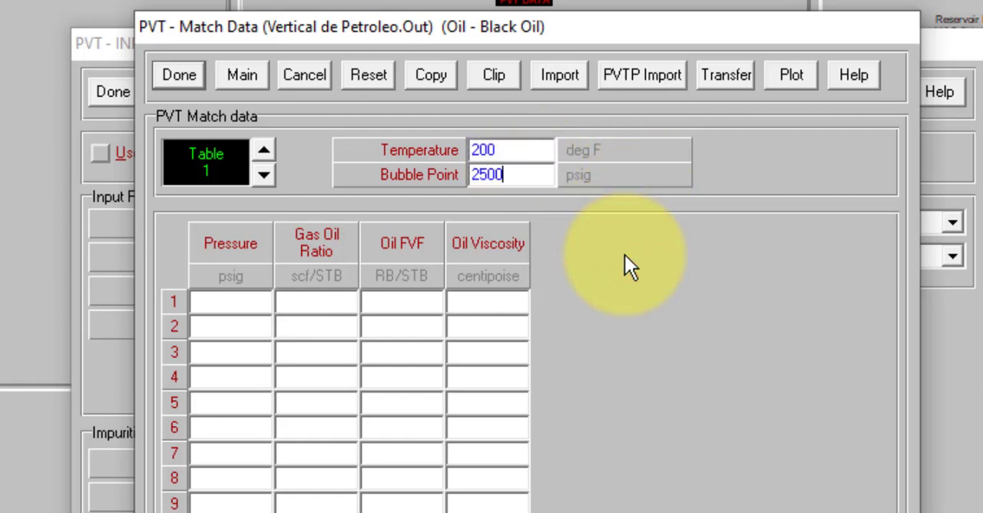
Step: Try to import the clipboard values into match data Table 1, and discard the match data entries
key("ctrl+v")
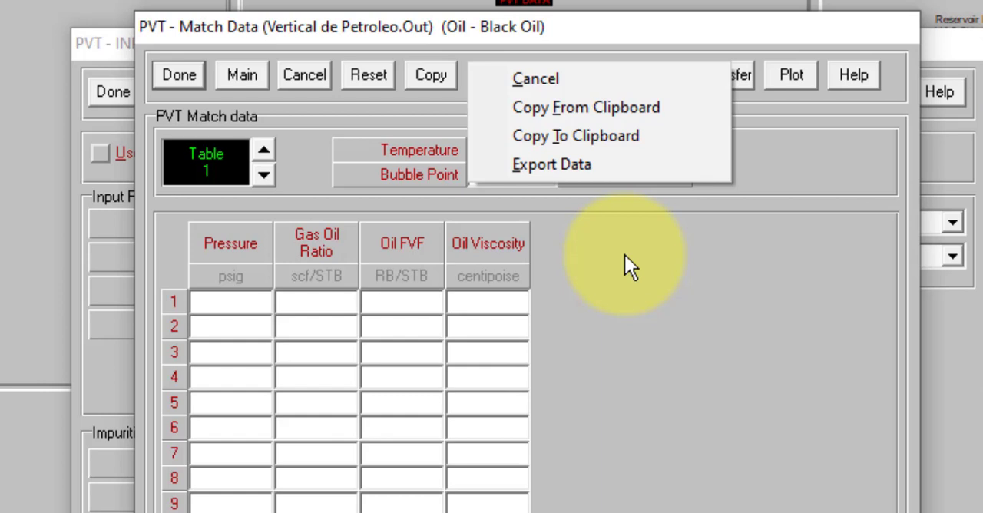
left_click(613, 108)
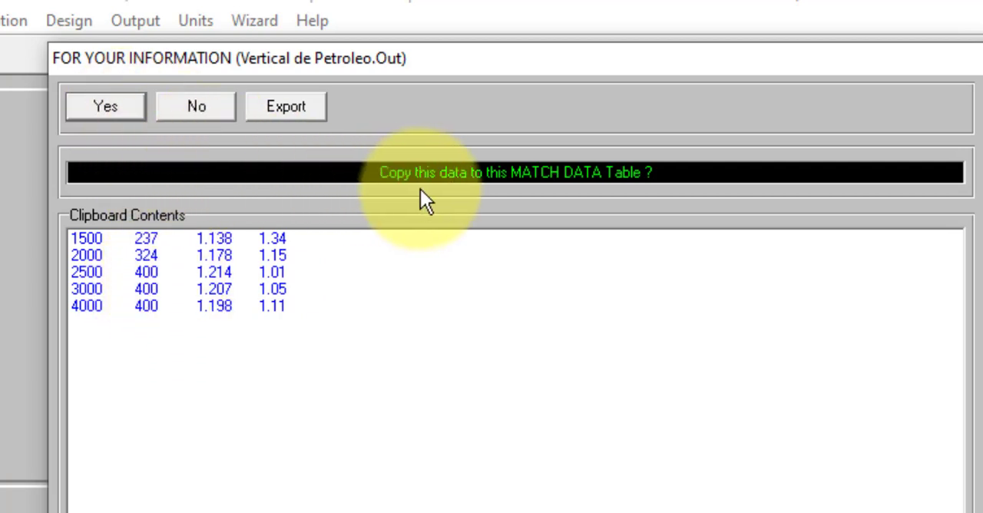
left_click(132, 100)
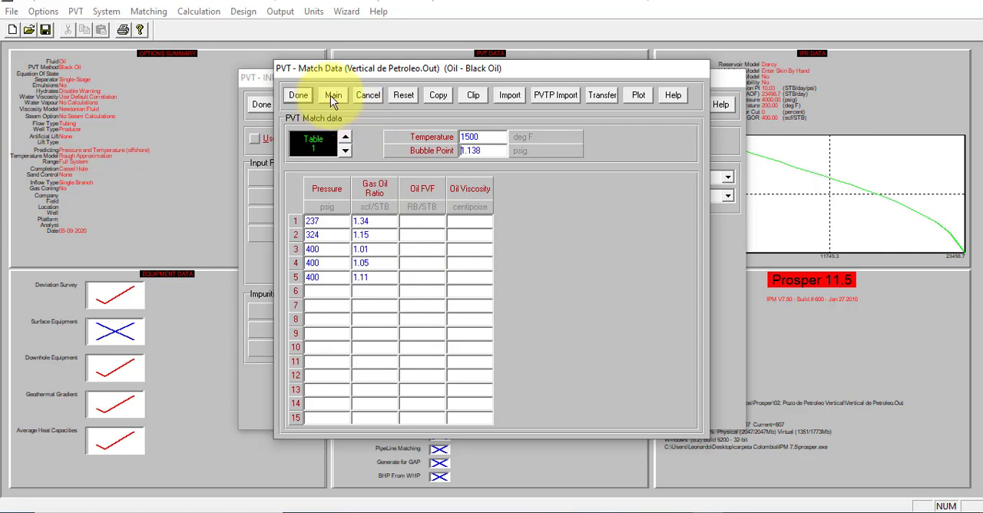
left_click(365, 96)
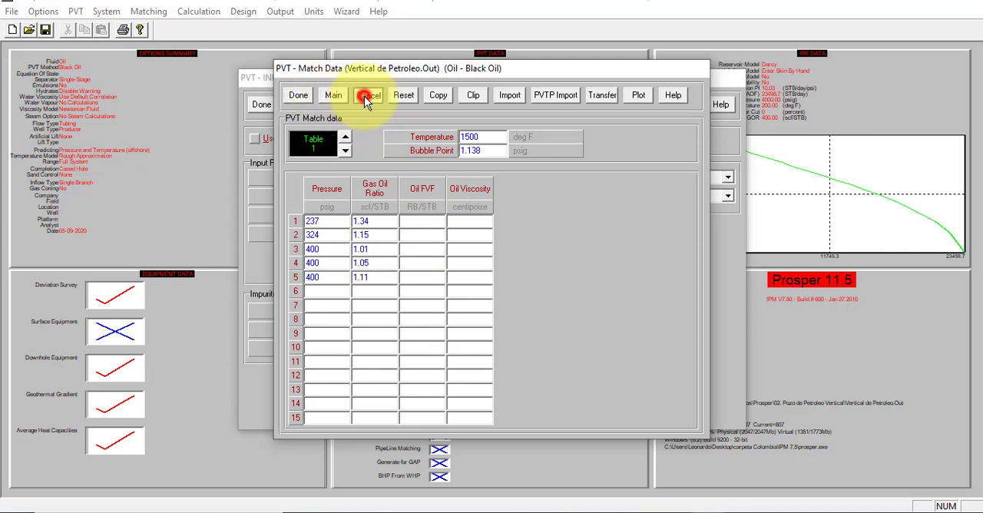
Step: Switch to the Excel PVT report and enter the heading temp in C4 with the value 200 in C5
left_click(642, 512)
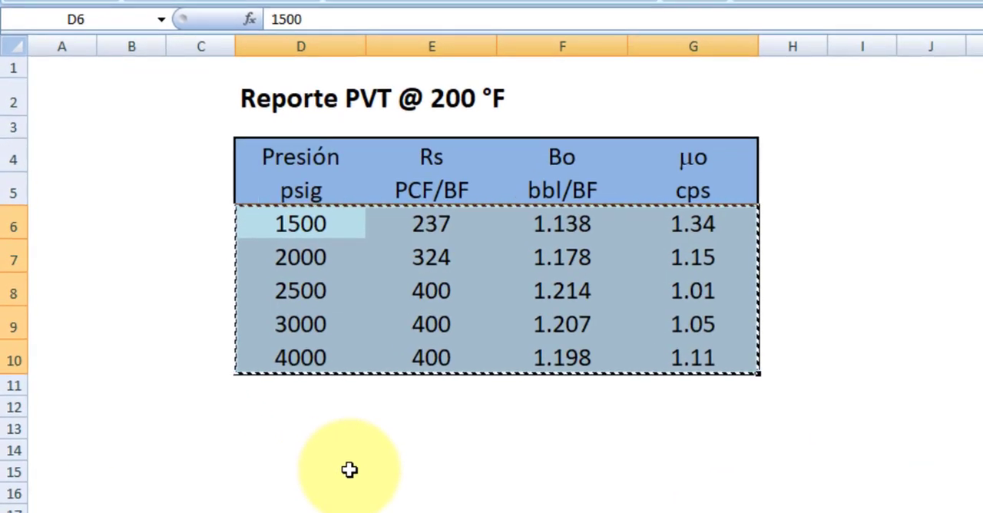
left_click(182, 151)
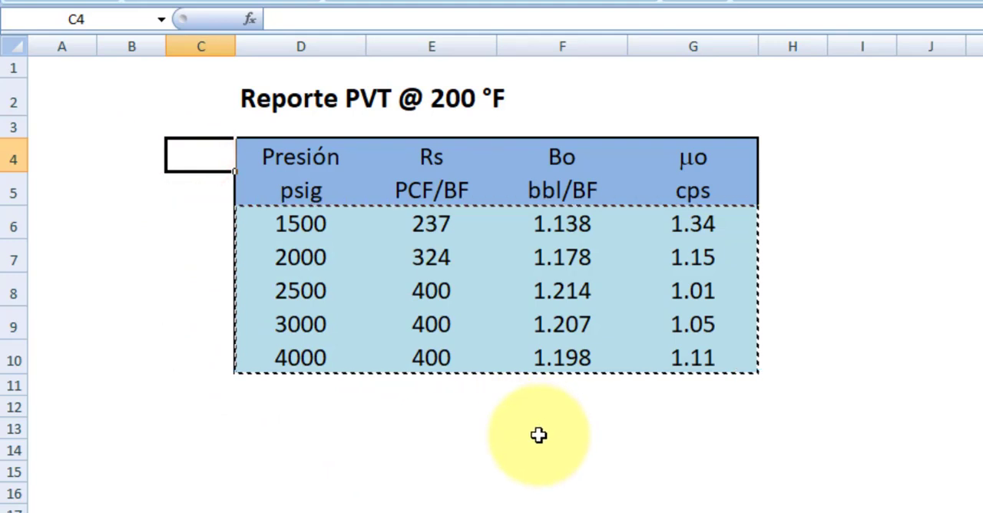
type("temp")
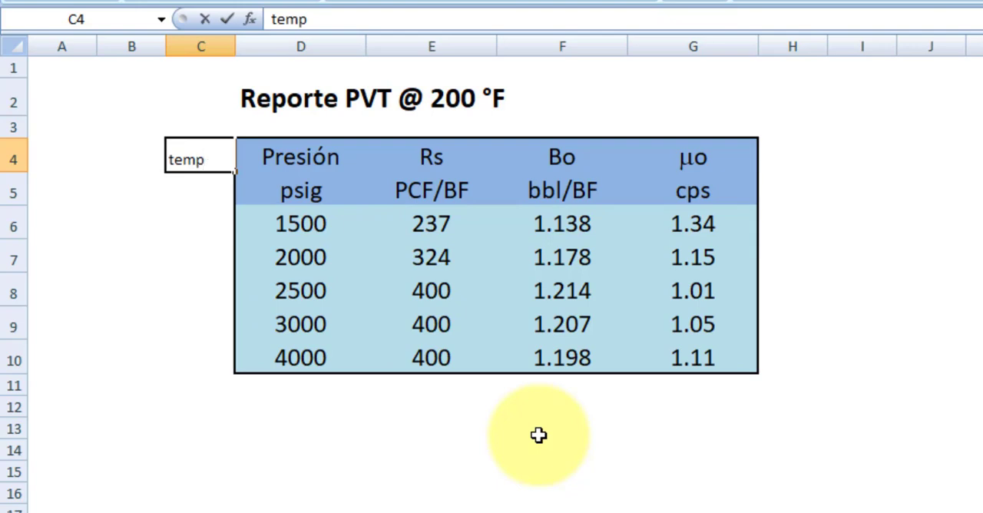
key("Return")
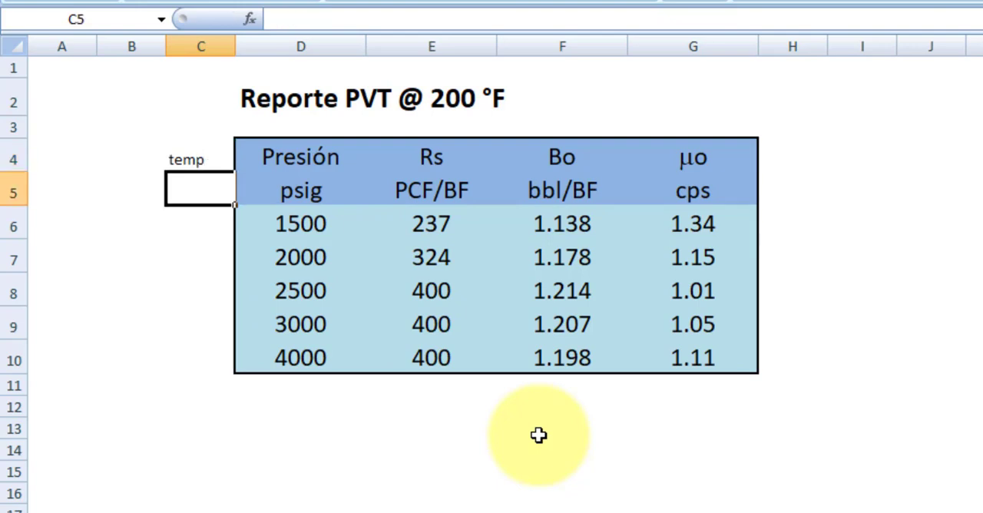
key("Return")
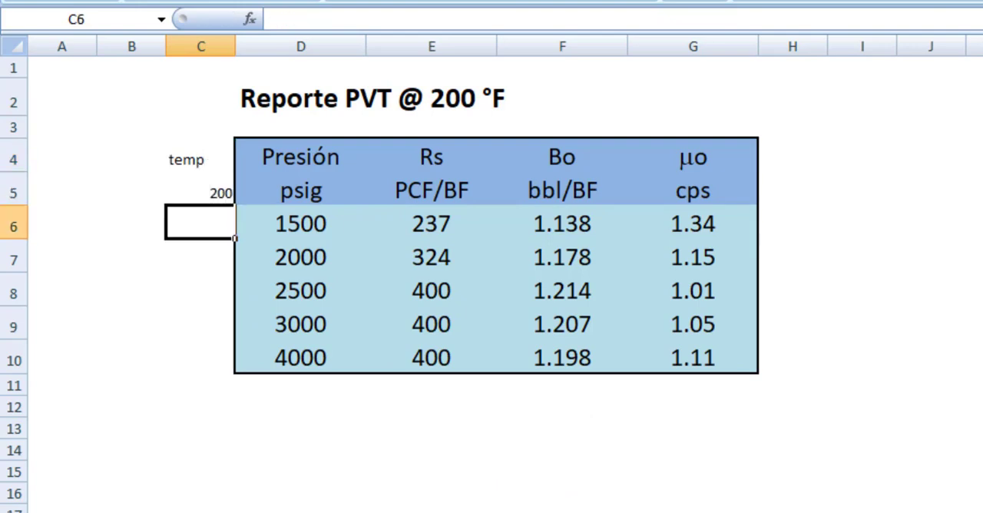
Step: Fill the 200 temperature value down column C from C5 to C10
left_click(209, 187)
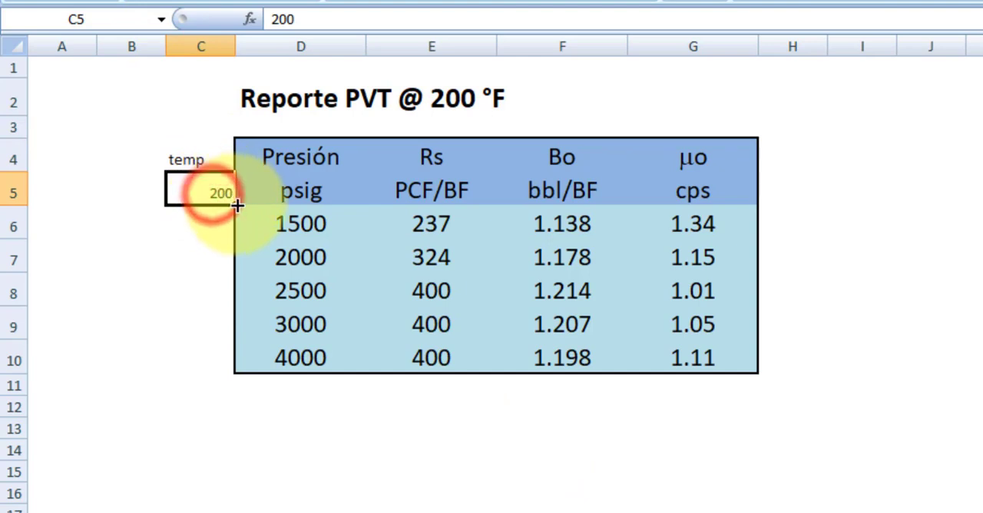
double_click(237, 208)
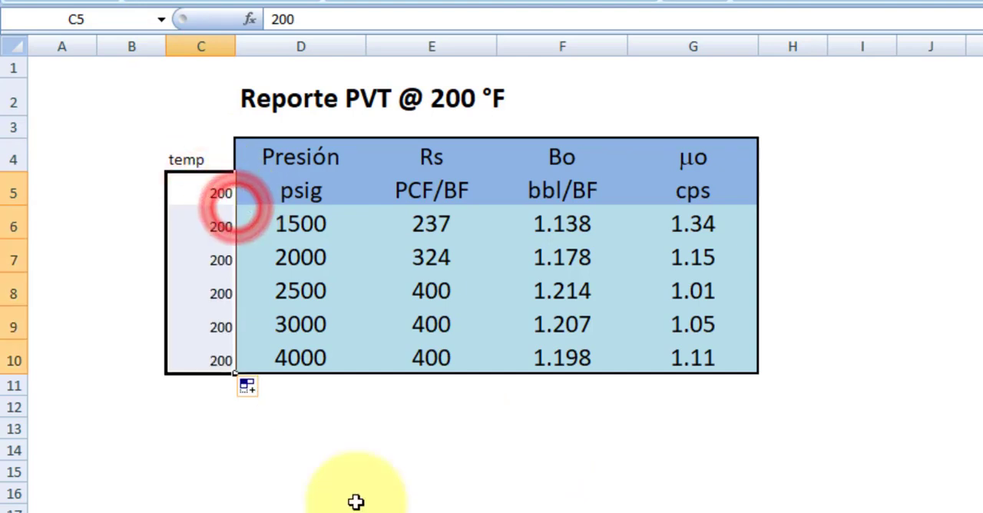
left_click(432, 508)
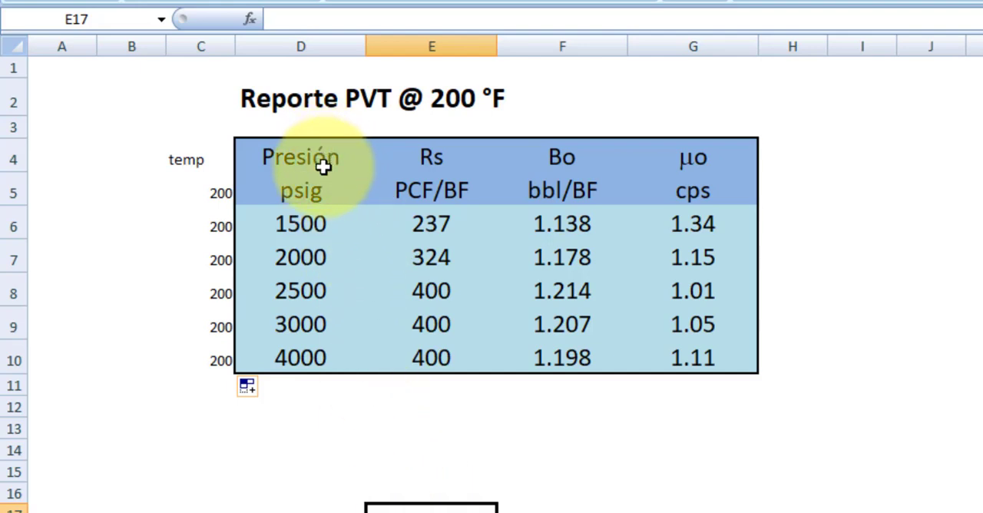
Step: Insert a blank column between the pressure and Rs columns and enter the bubble point 2500 in E6
right_click(414, 45)
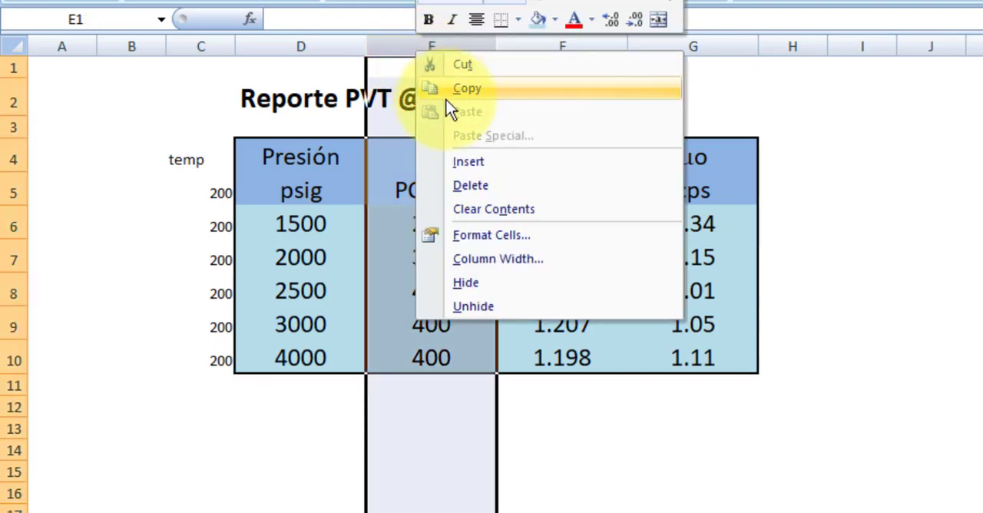
left_click(461, 161)
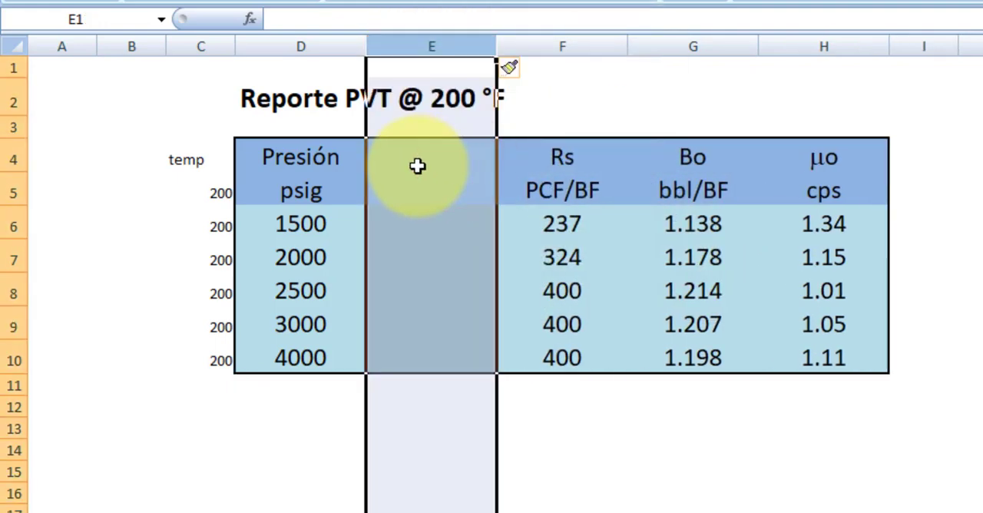
left_click(409, 221)
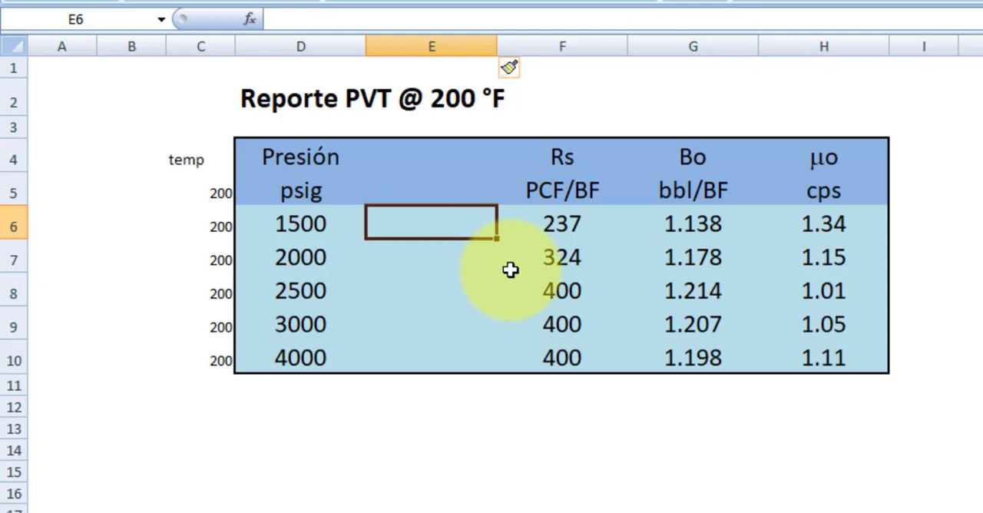
type("2500")
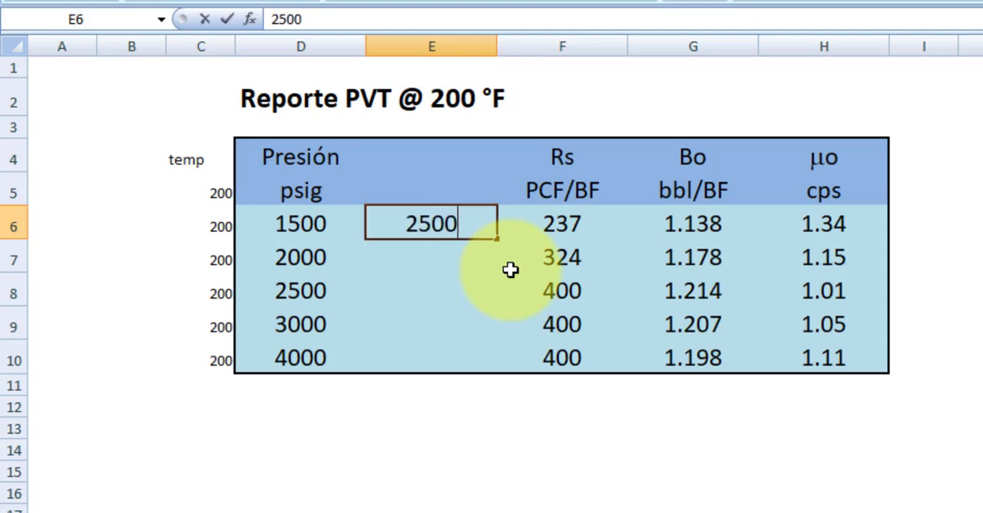
key("Return")
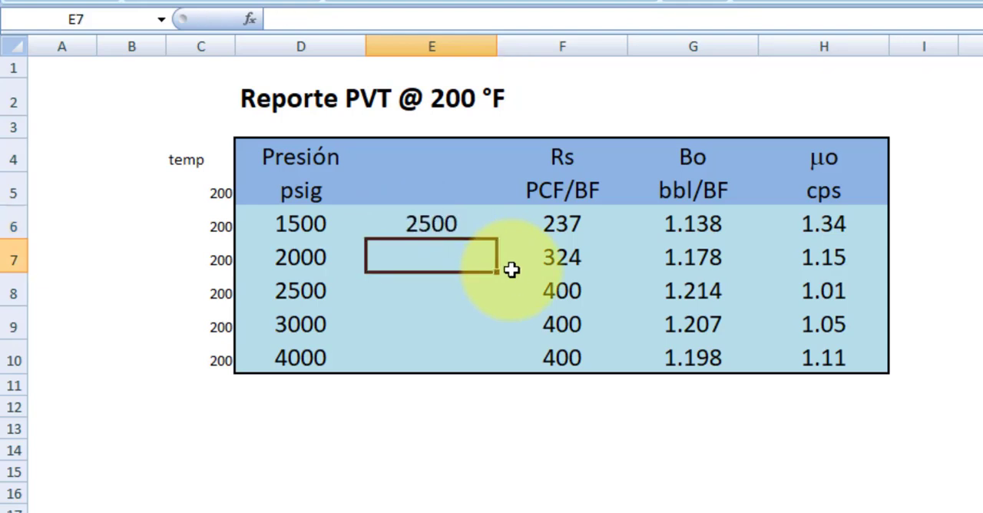
Step: Copy the 2500 value from E6 down through E10 for every pressure row
left_click(452, 187)
left_click(450, 229)
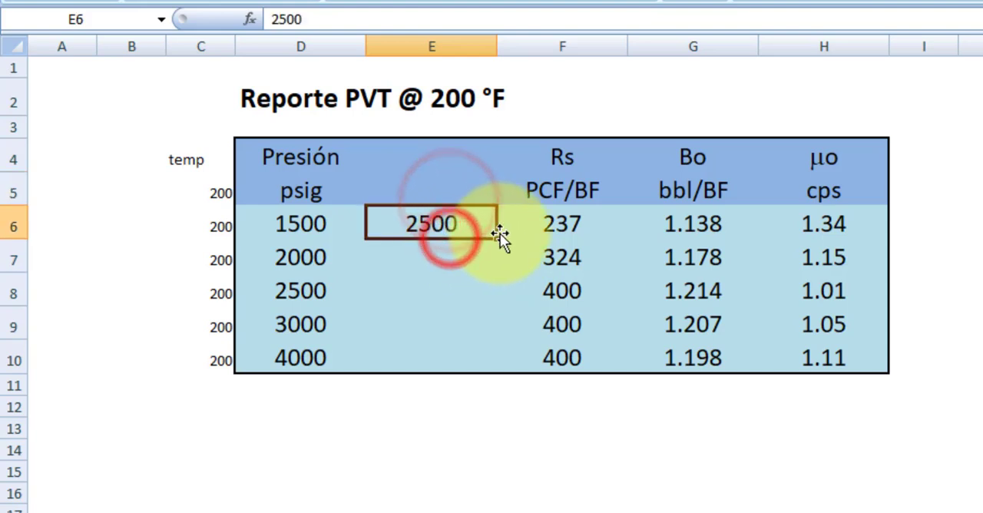
left_click_drag(500, 239, 499, 361)
left_click(972, 422)
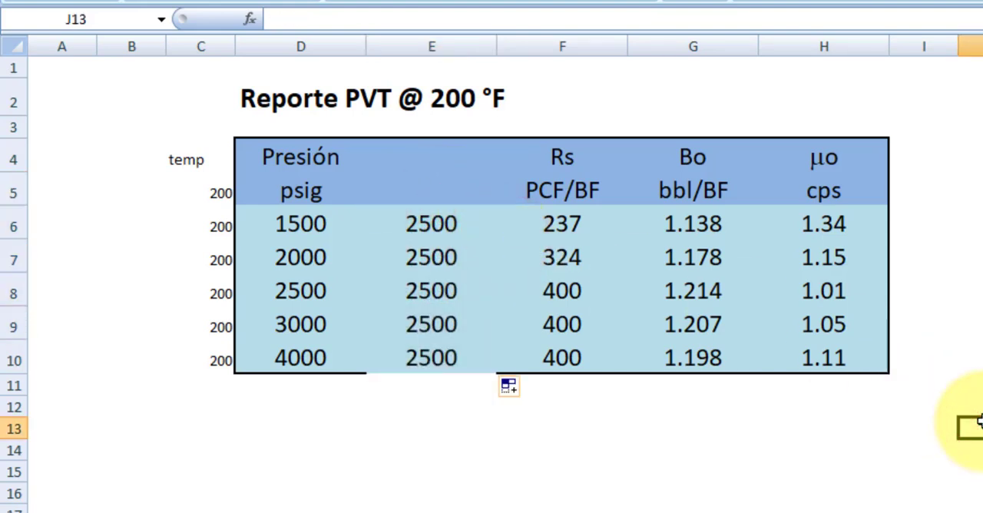
Step: Clear the surplus 200 in C5 beside the units row
left_click(213, 198)
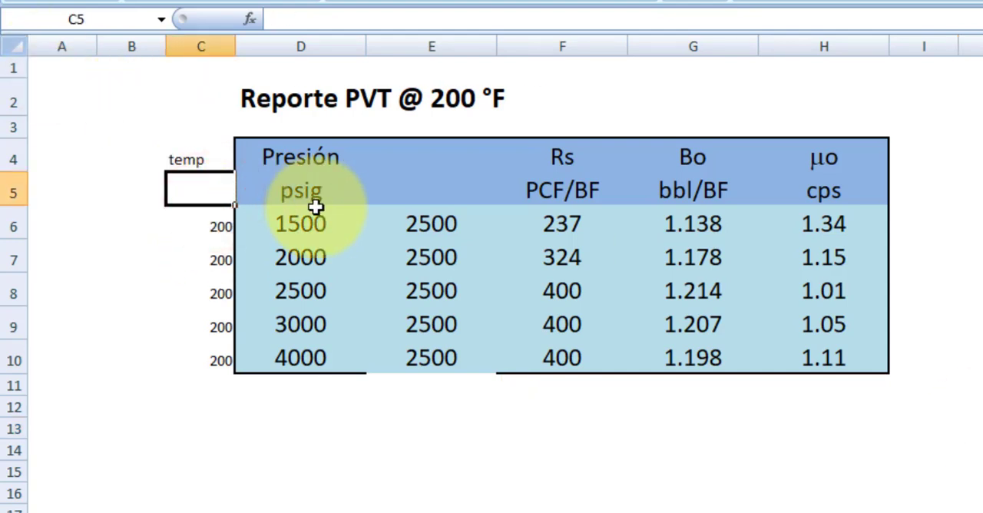
left_click(266, 447)
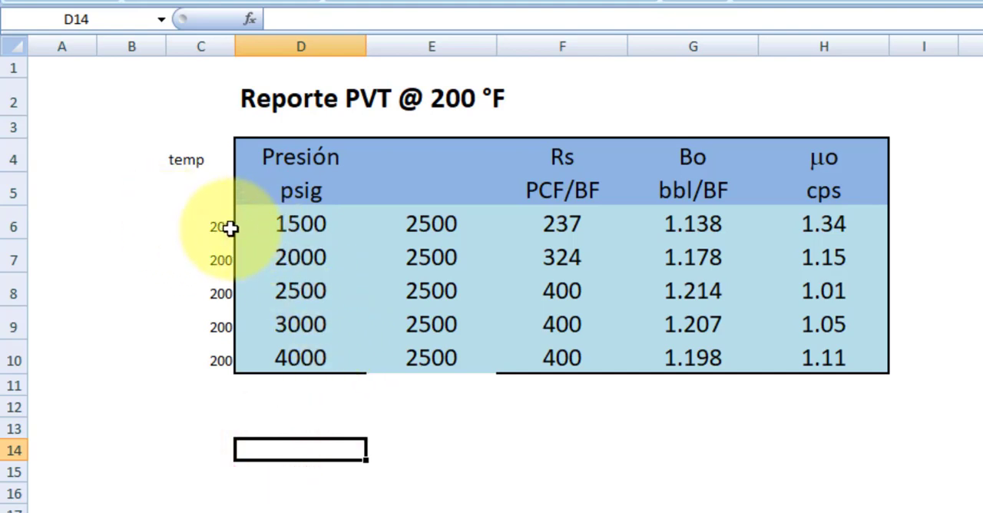
Step: Copy the Excel PVT values in C6:H10 and transfer them from the clipboard into table 1 of Prosper's PVT match data
left_click_drag(219, 226, 829, 360)
key("ctrl+c")
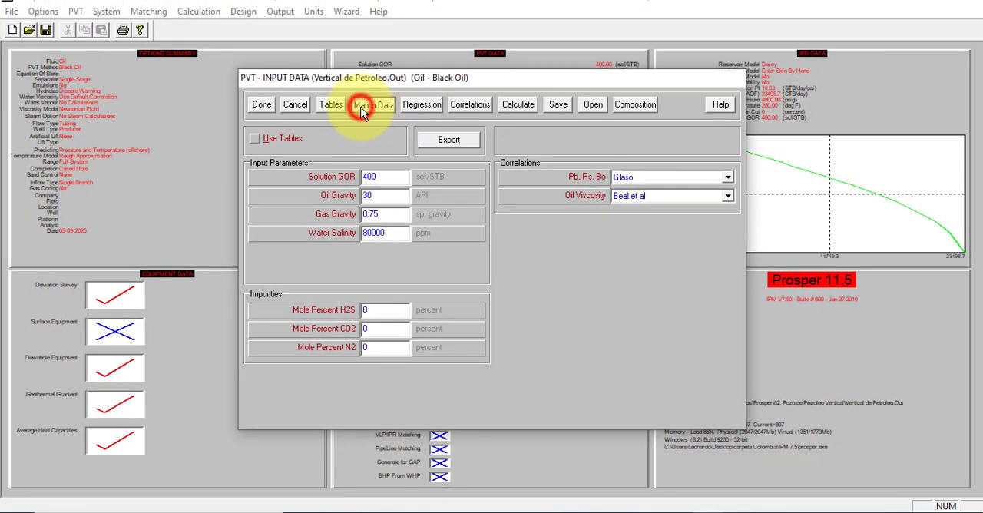
left_click(363, 111)
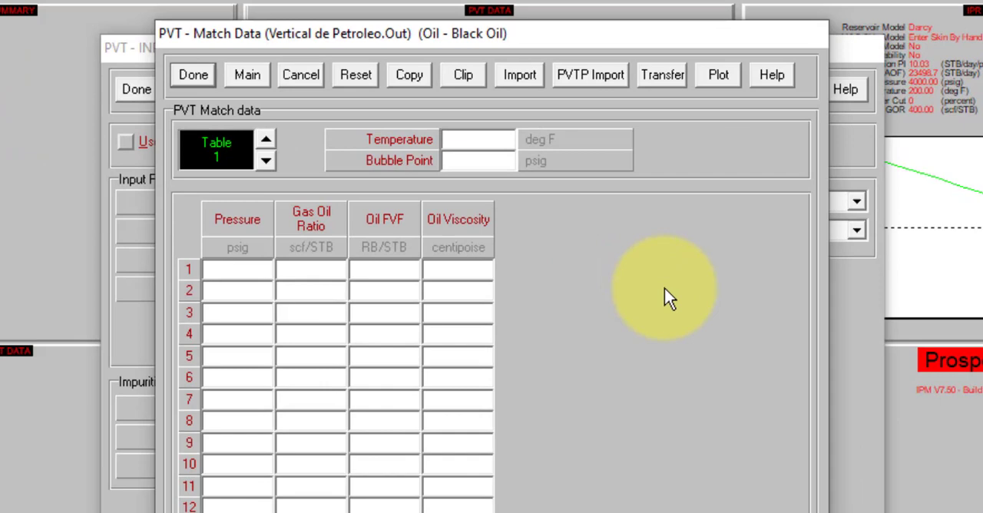
left_click(627, 262)
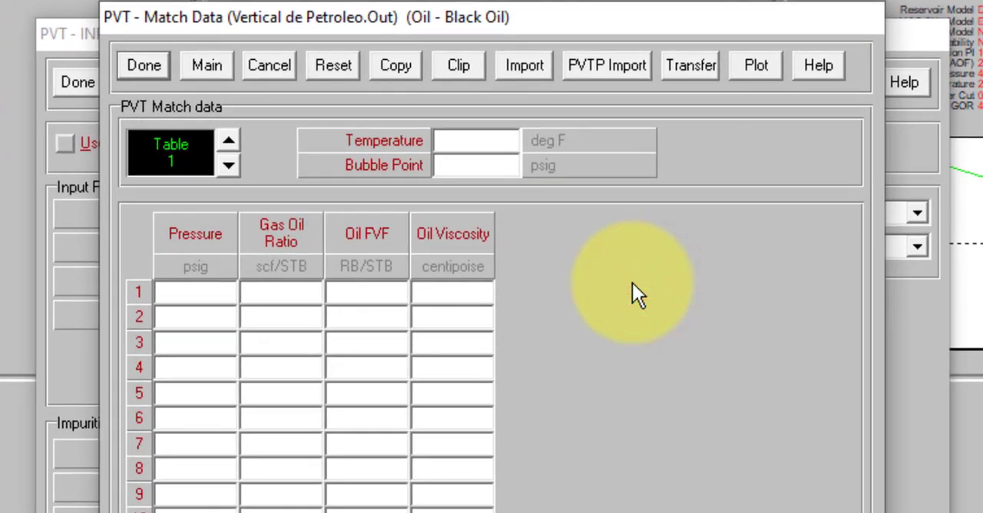
key("ctrl+v")
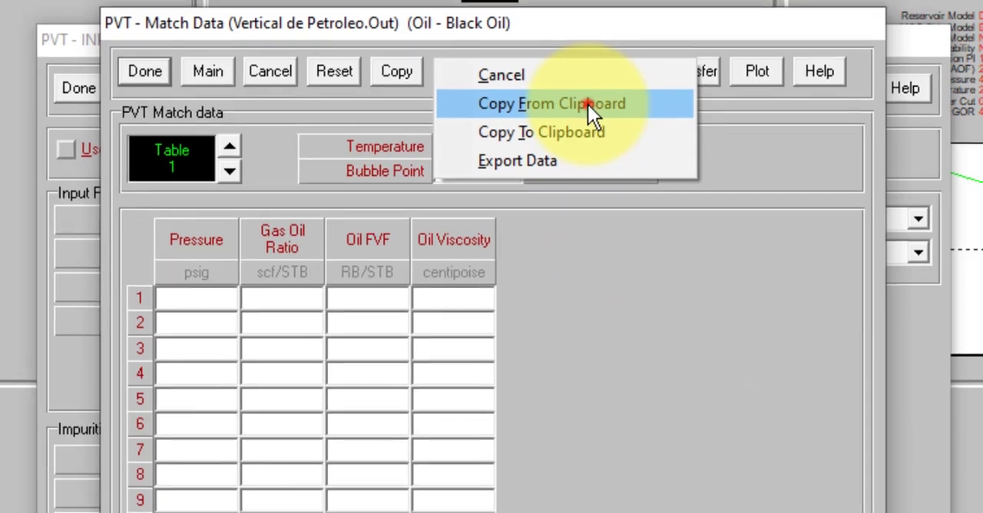
left_click(587, 99)
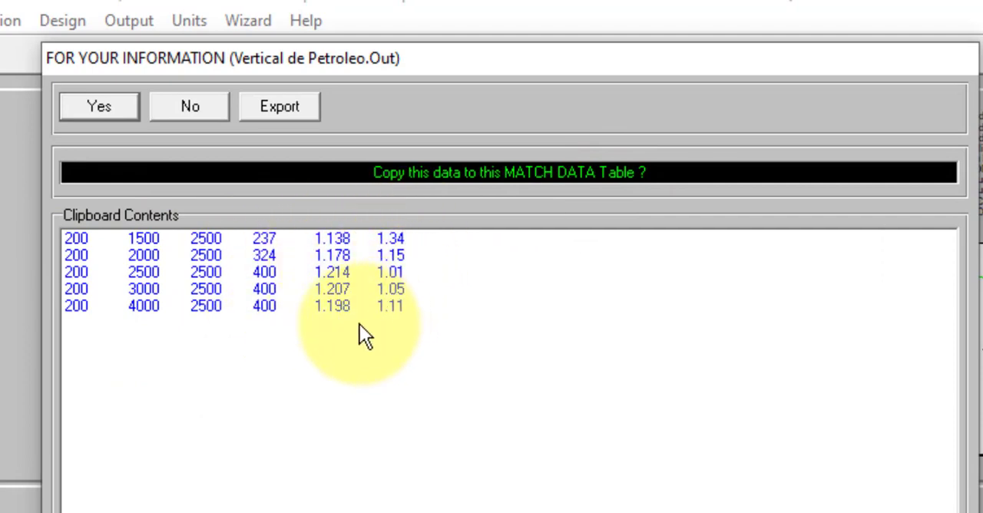
left_click(83, 109)
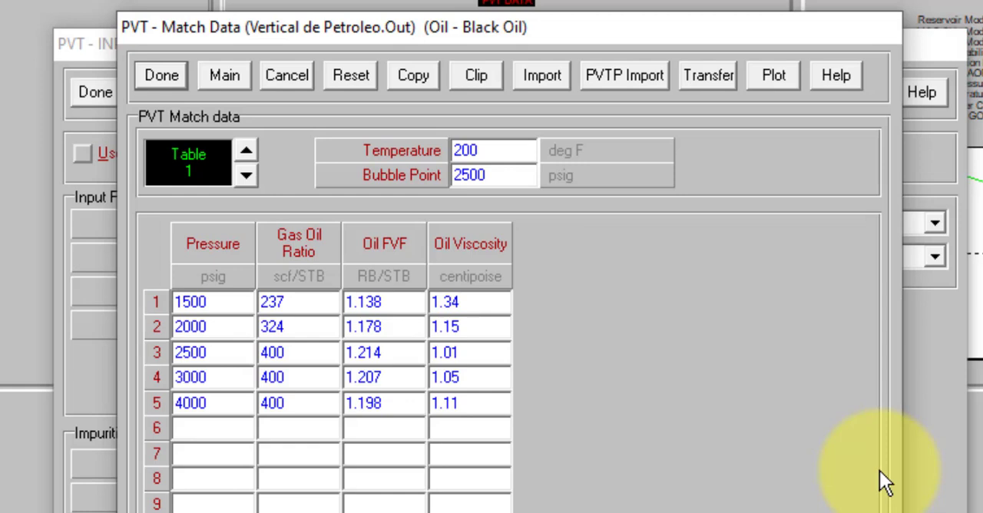
Step: Plot the PVT match data with Gas Oil Ratio on the Y axis
left_click(775, 77)
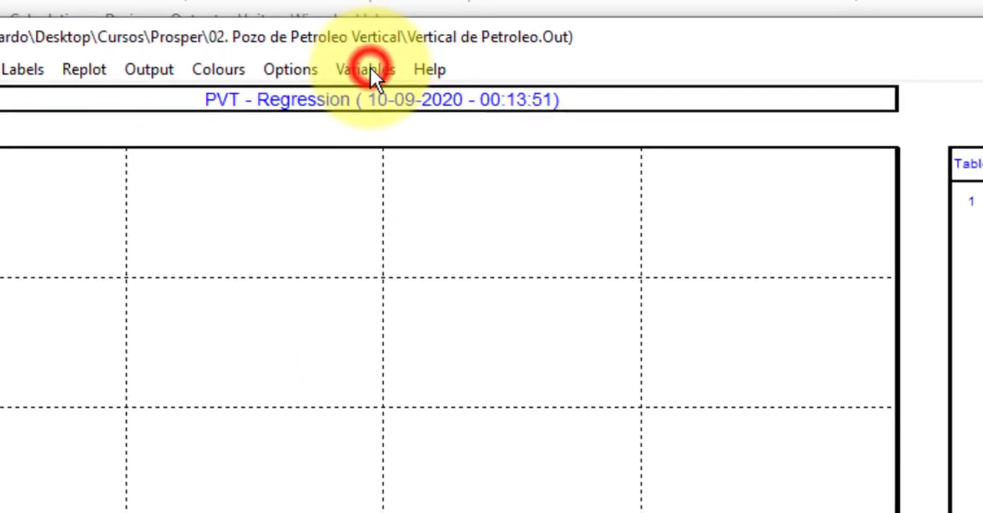
left_click(370, 67)
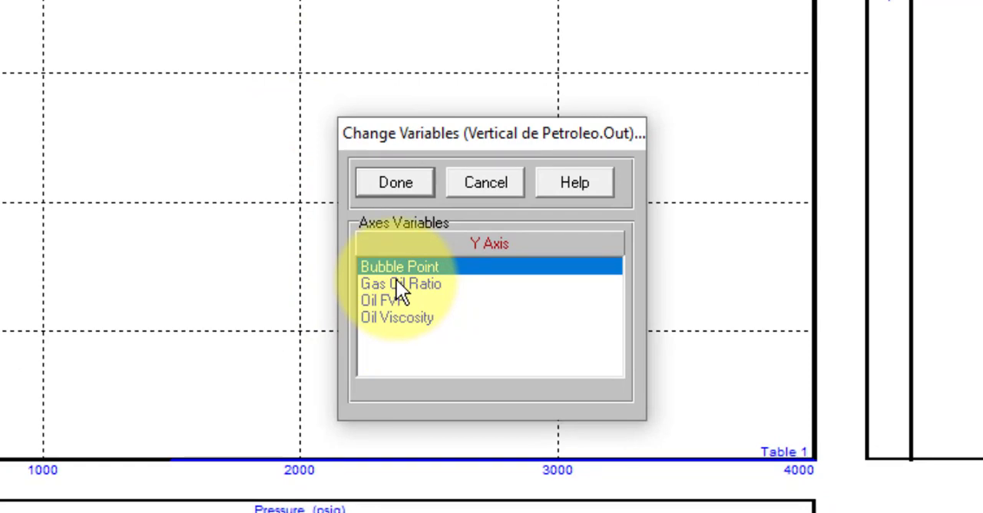
left_click(396, 281)
left_click(403, 186)
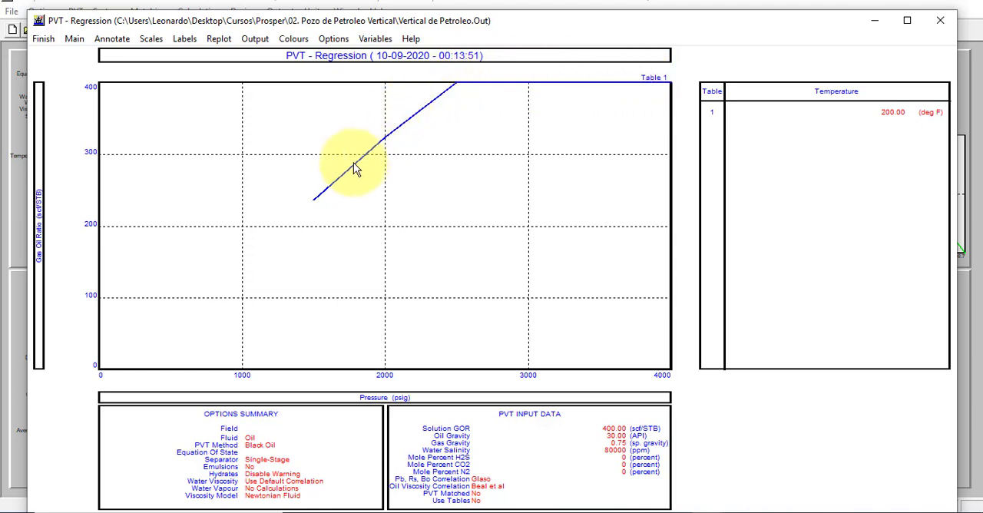
Step: Plot Oil FVF on the Y axis instead and inspect the plot's axis scales
left_click(374, 38)
left_click(429, 280)
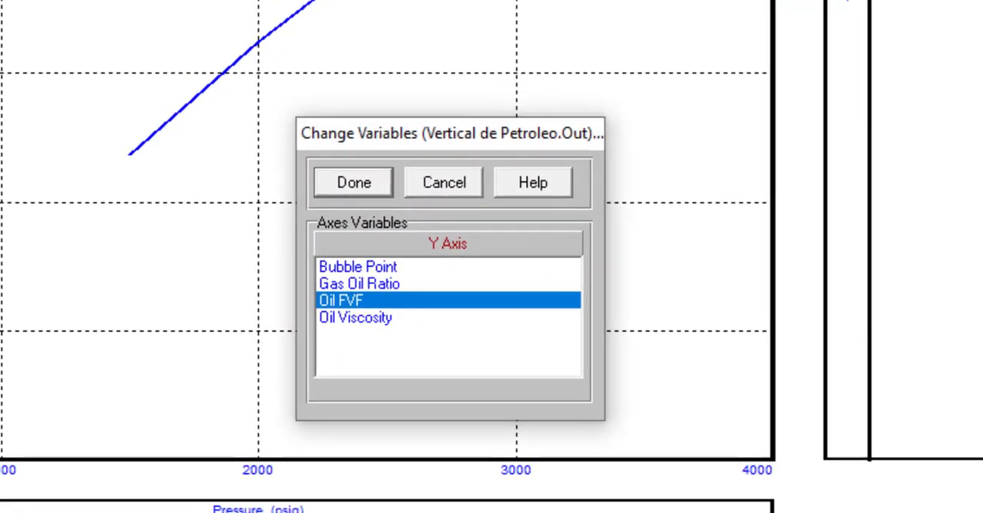
left_click(355, 183)
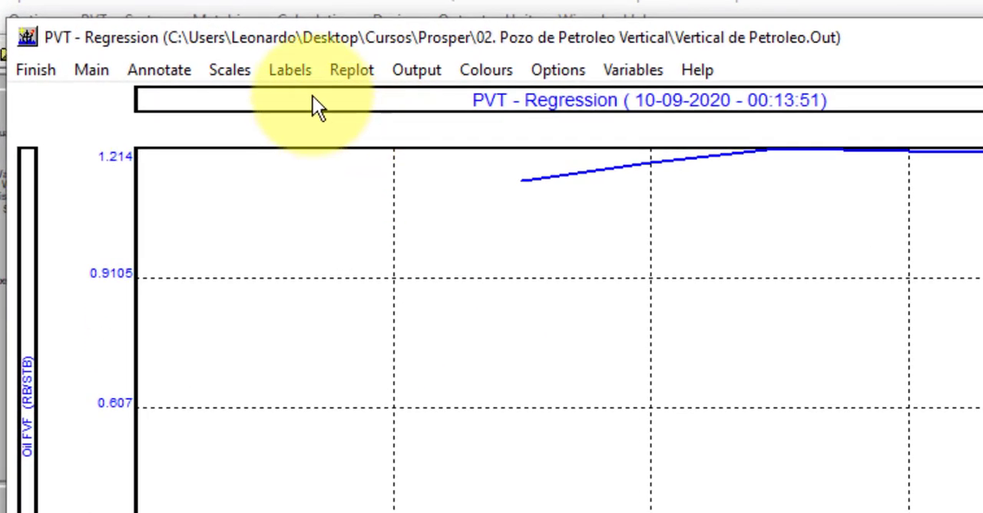
left_click(230, 69)
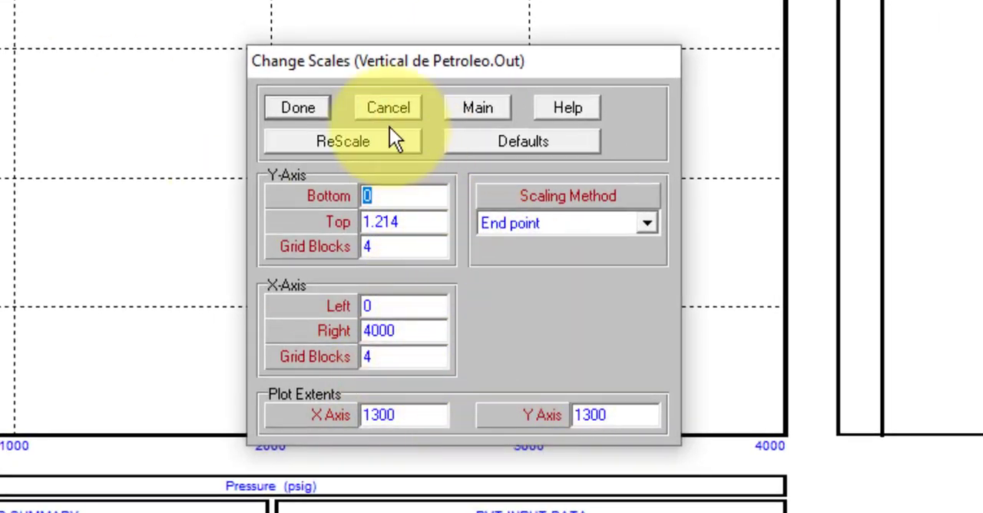
left_click(300, 108)
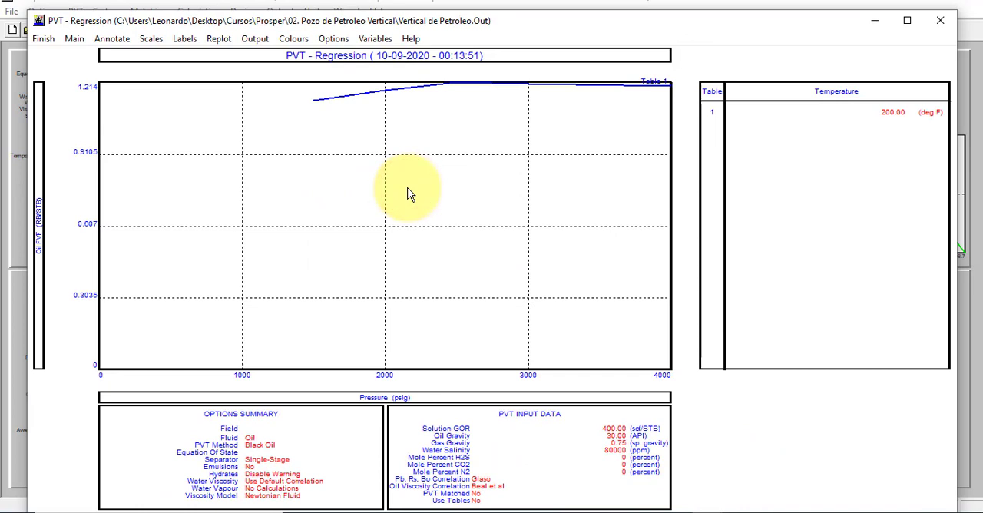
left_click(53, 40)
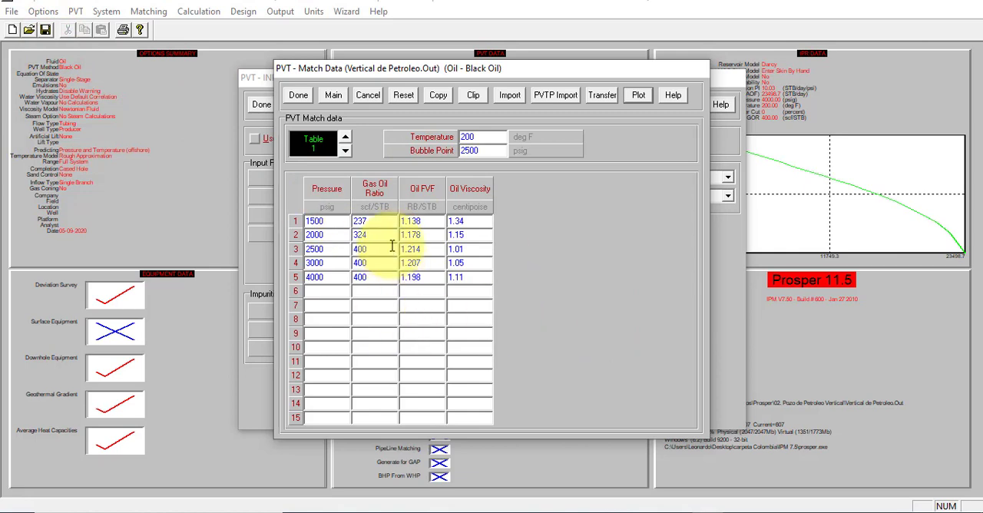
Step: Check the match data table against the Excel PVT report and accept the table in Prosper
key("alt+Tab")
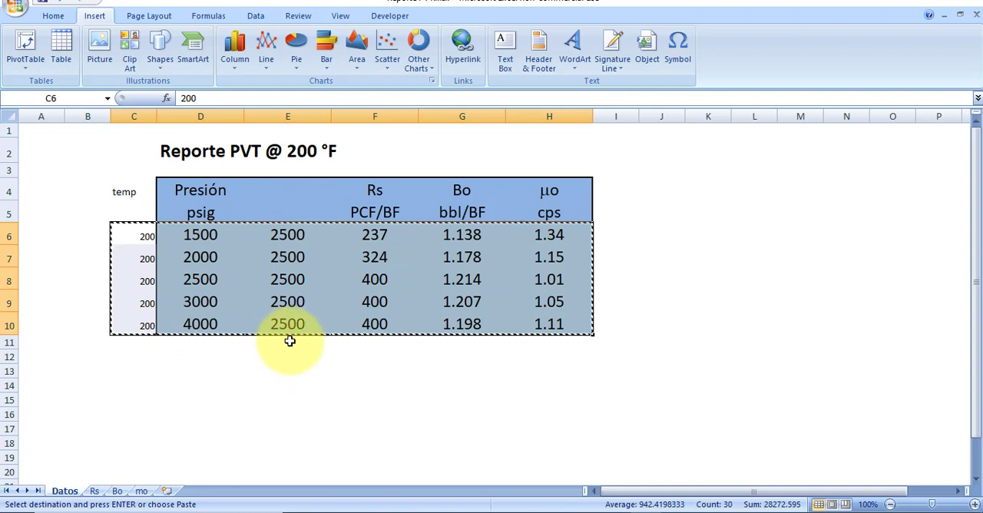
key("alt+Tab")
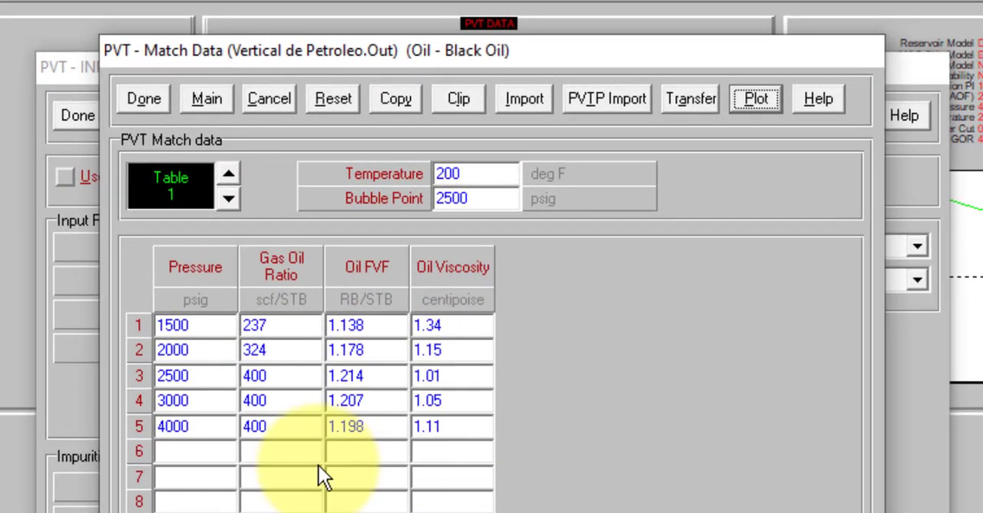
left_click(144, 103)
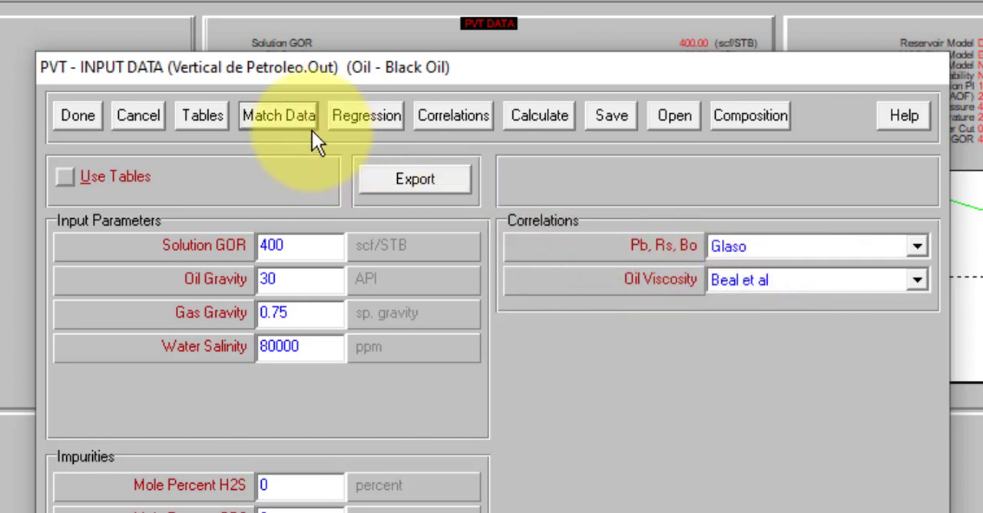
Step: Run the PVT regression on all correlations with Match All
left_click(362, 116)
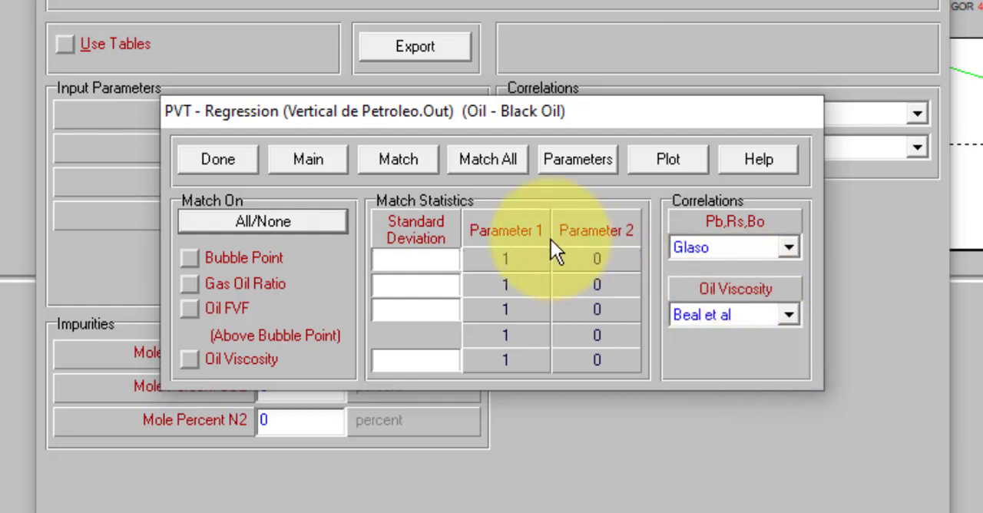
left_click(470, 162)
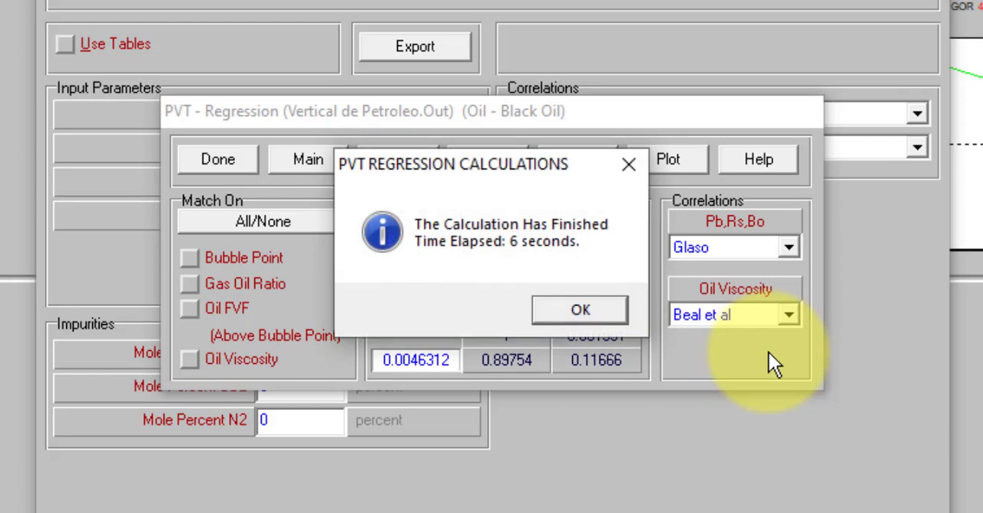
left_click(582, 308)
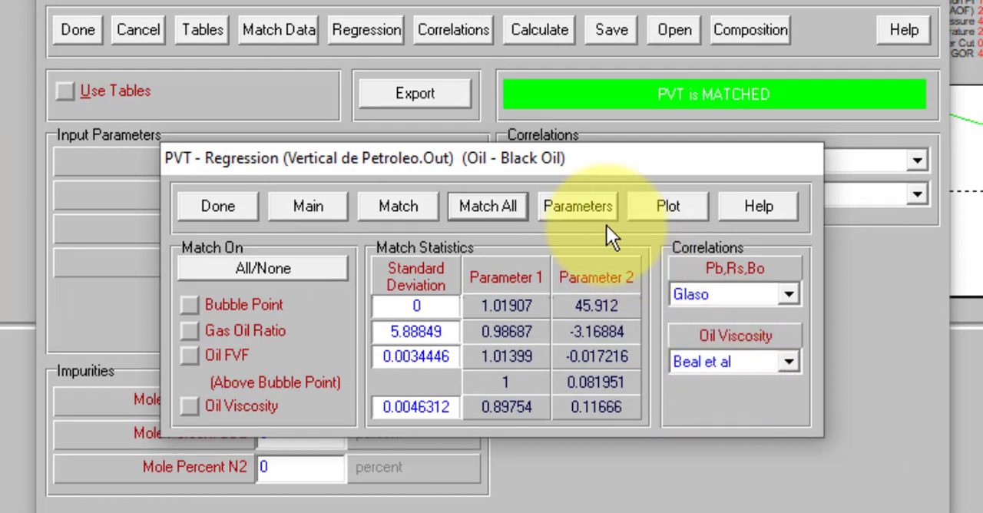
Step: Review the regression parameters and standard deviations of every Pb, Rs, Bo and oil viscosity correlation
left_click(564, 207)
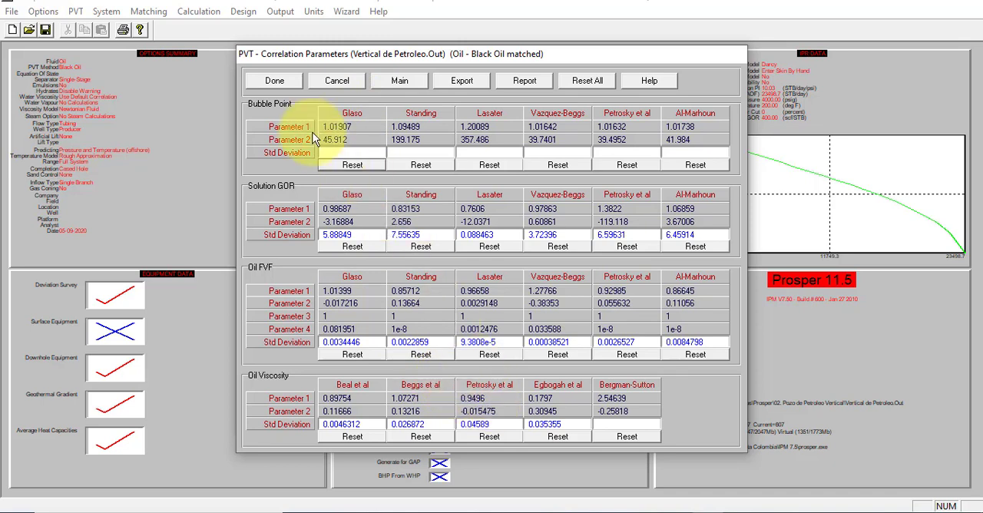
left_click(281, 80)
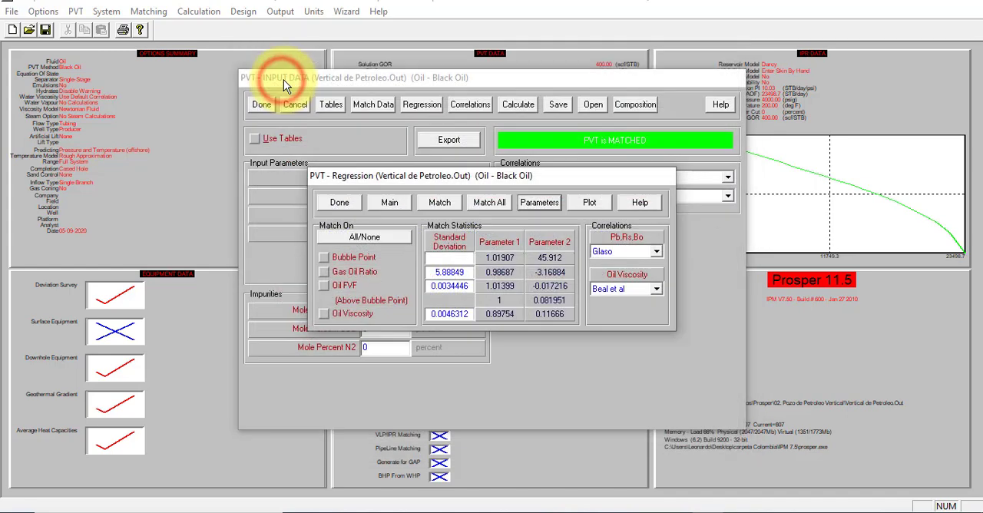
left_click(339, 202)
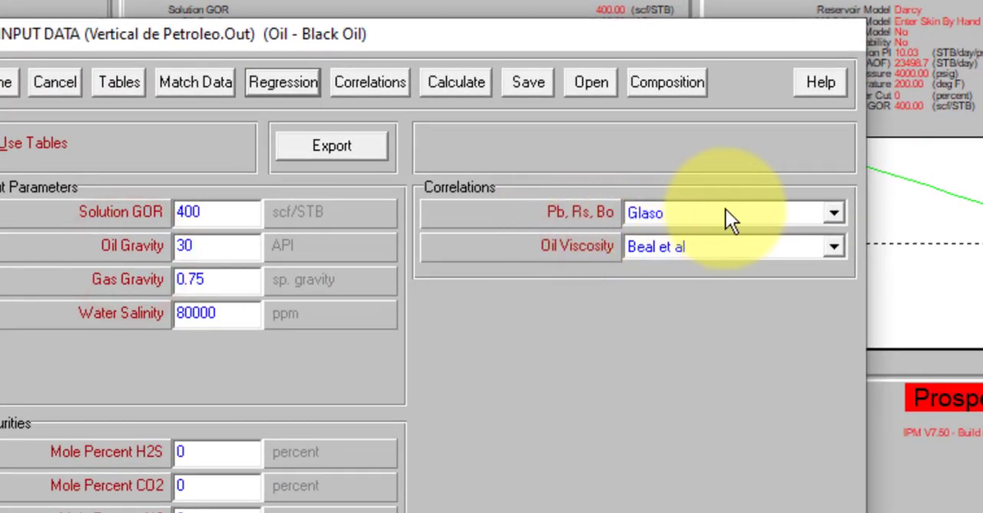
Step: Set the oil viscosity correlation to Petrosky et al and accept the PVT input data
left_click(684, 246)
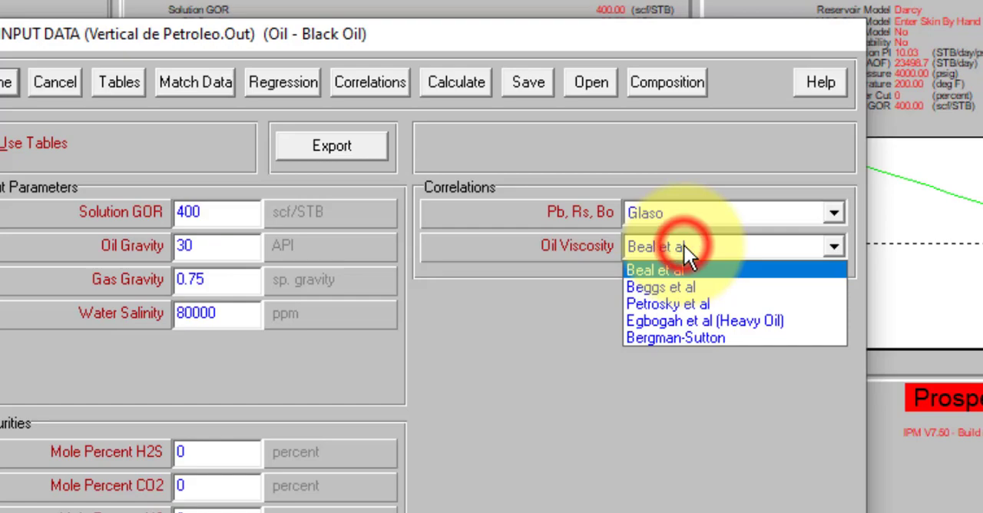
left_click(684, 296)
left_click(599, 441)
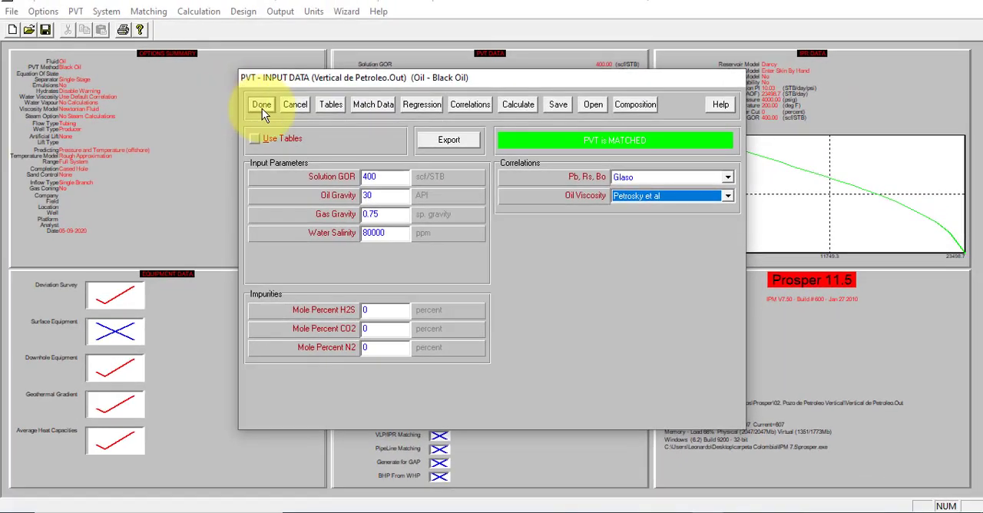
left_click(262, 108)
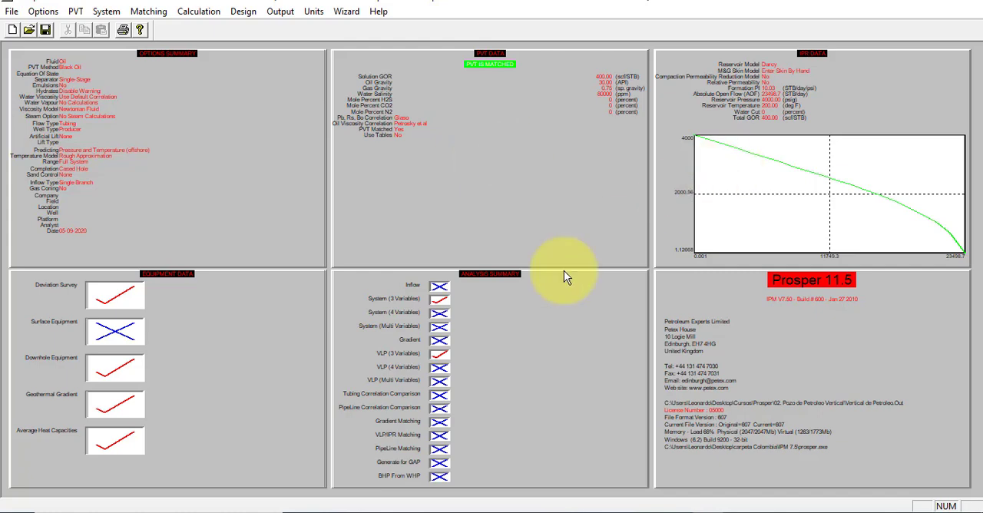
Step: Recalculate the System 3 Variables analysis with the matched PVT, keeping the existing inputs and leaving the sensitivity variables empty
left_click(442, 303)
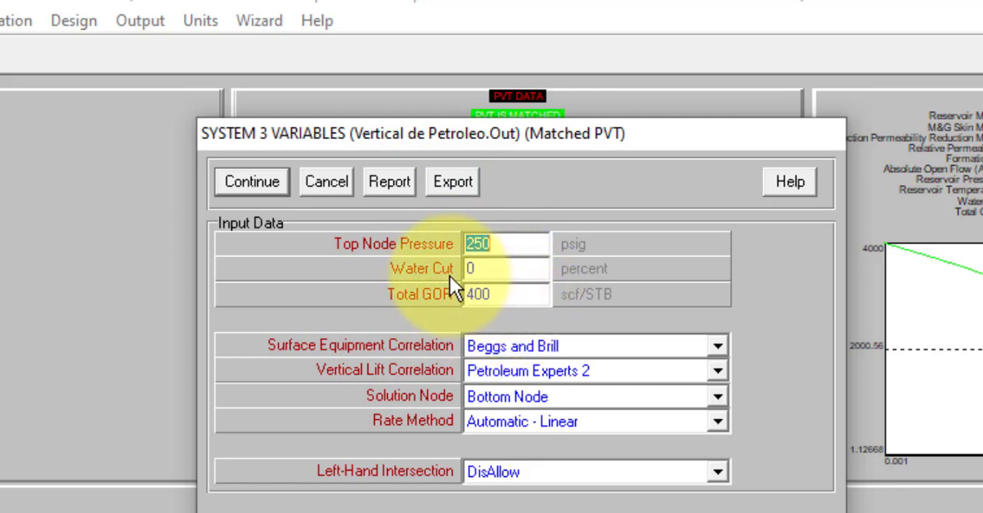
left_click(259, 180)
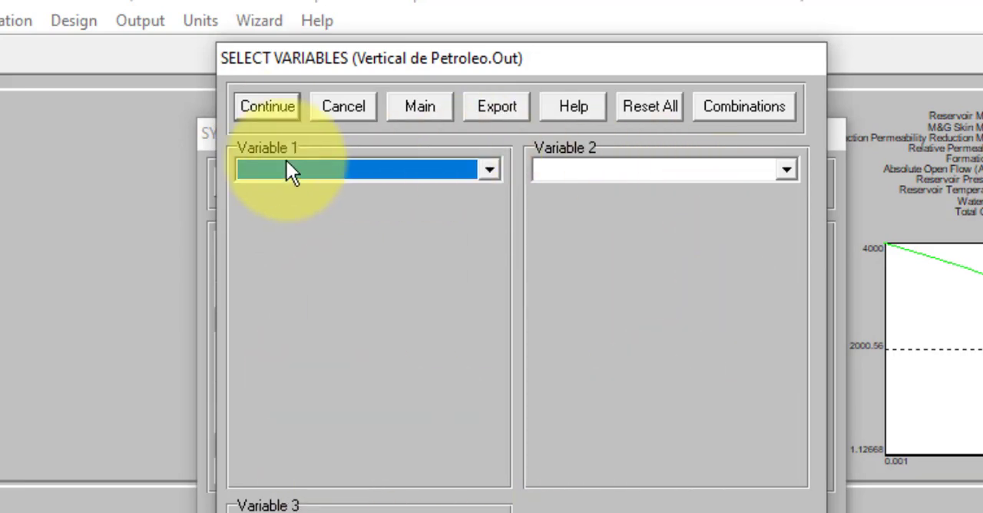
left_click(287, 107)
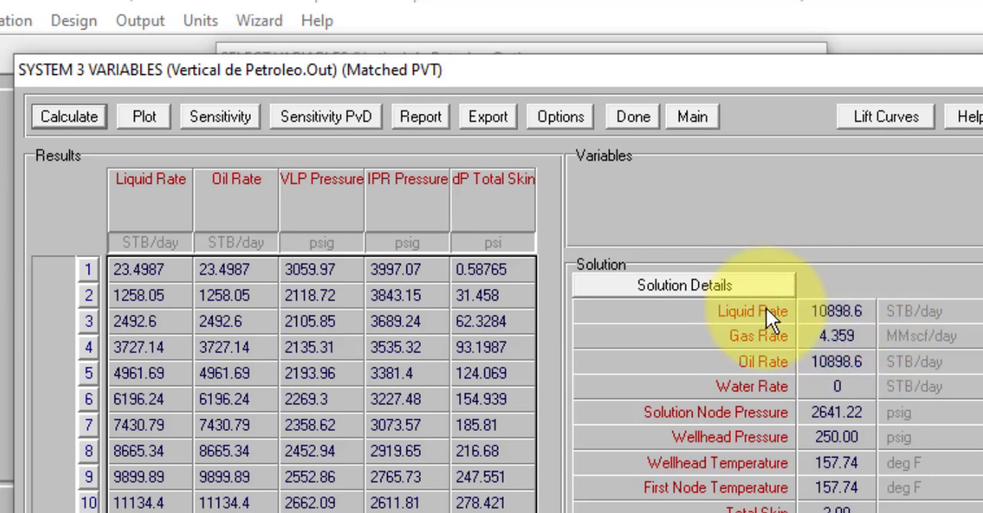
left_click(92, 122)
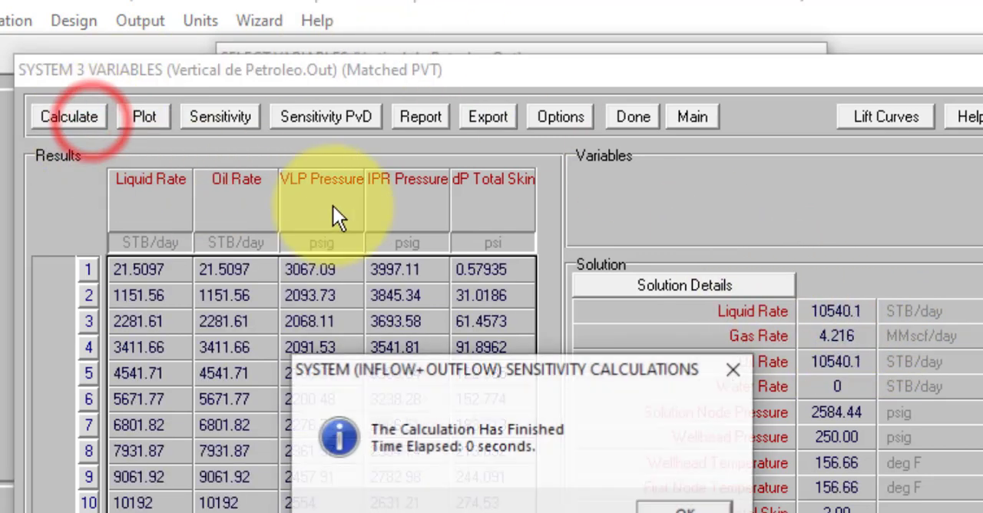
left_click(684, 500)
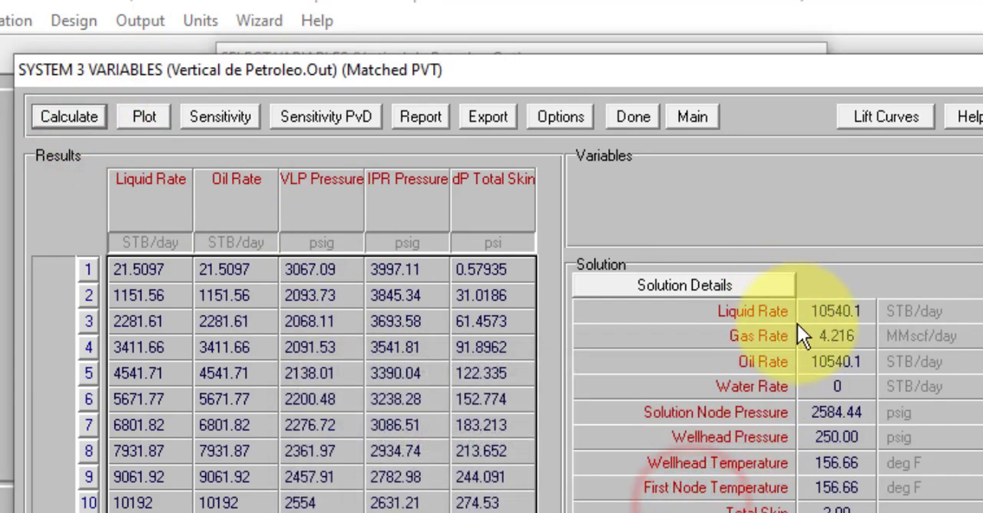